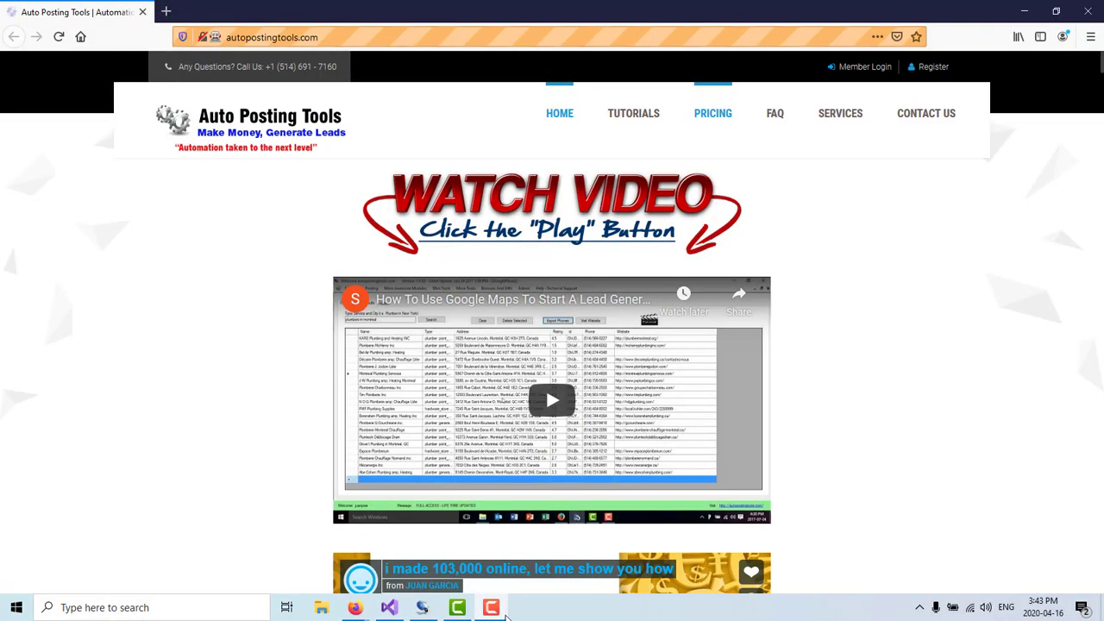
# - Open Scraping > Business Leads Scraper > Trip Advisor Restaurant Hotel Scraper in Autopostingtools
pyautogui.click(422, 608)
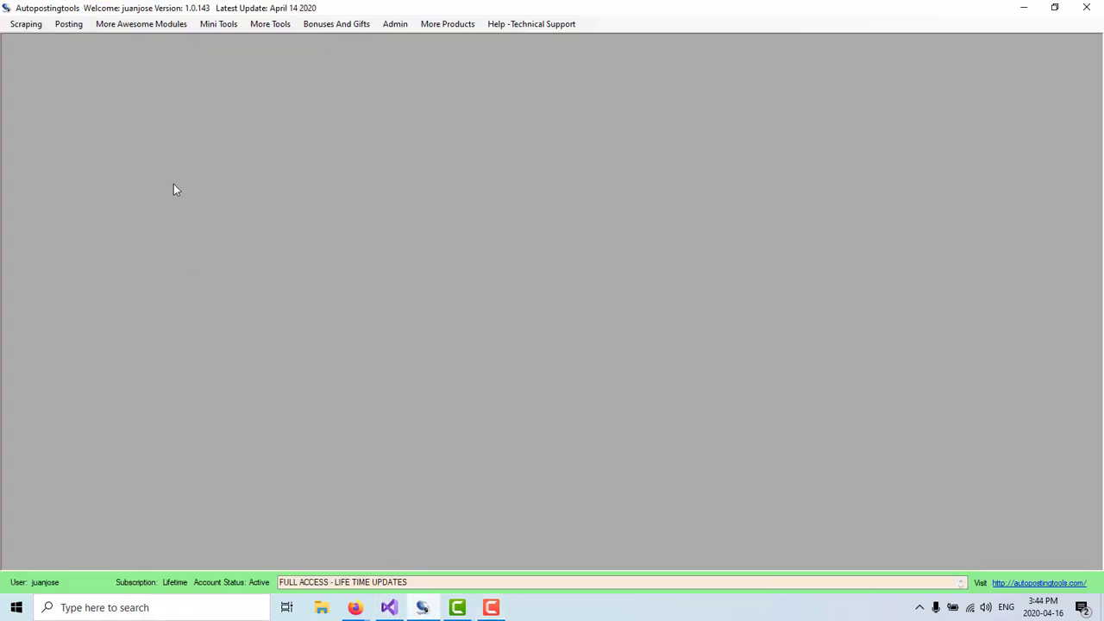
pyautogui.click(18, 27)
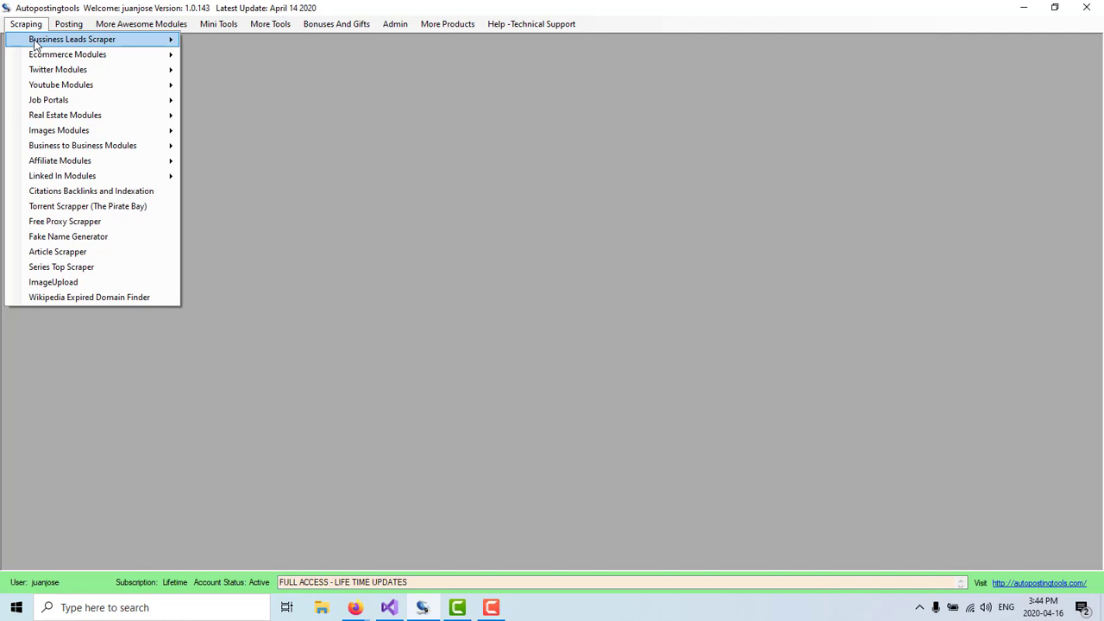
pyautogui.moveTo(38, 43)
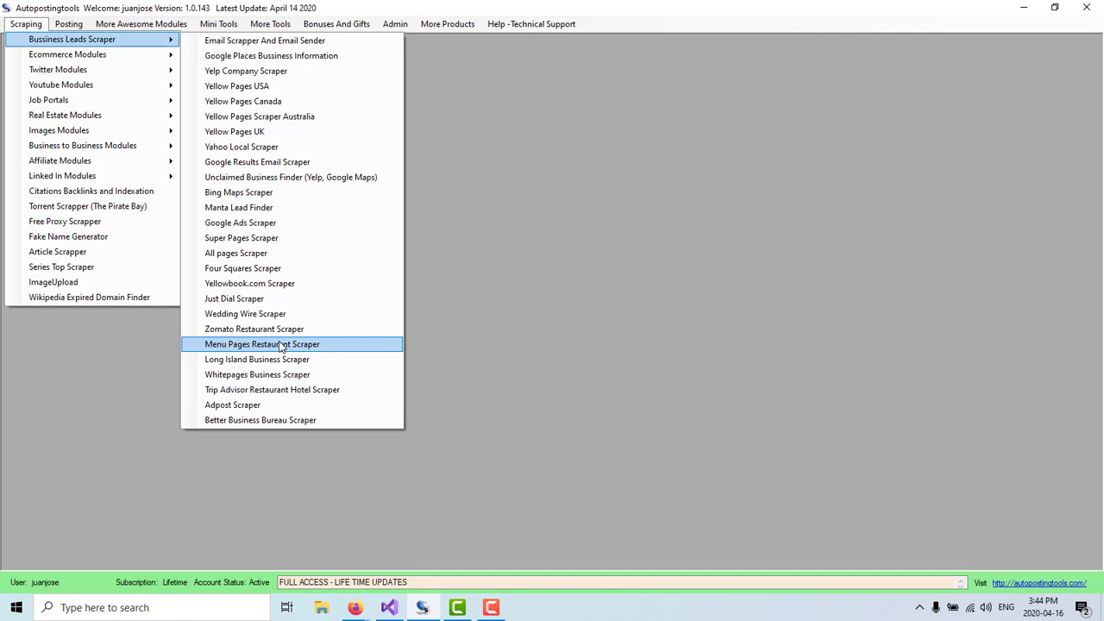
pyautogui.click(306, 391)
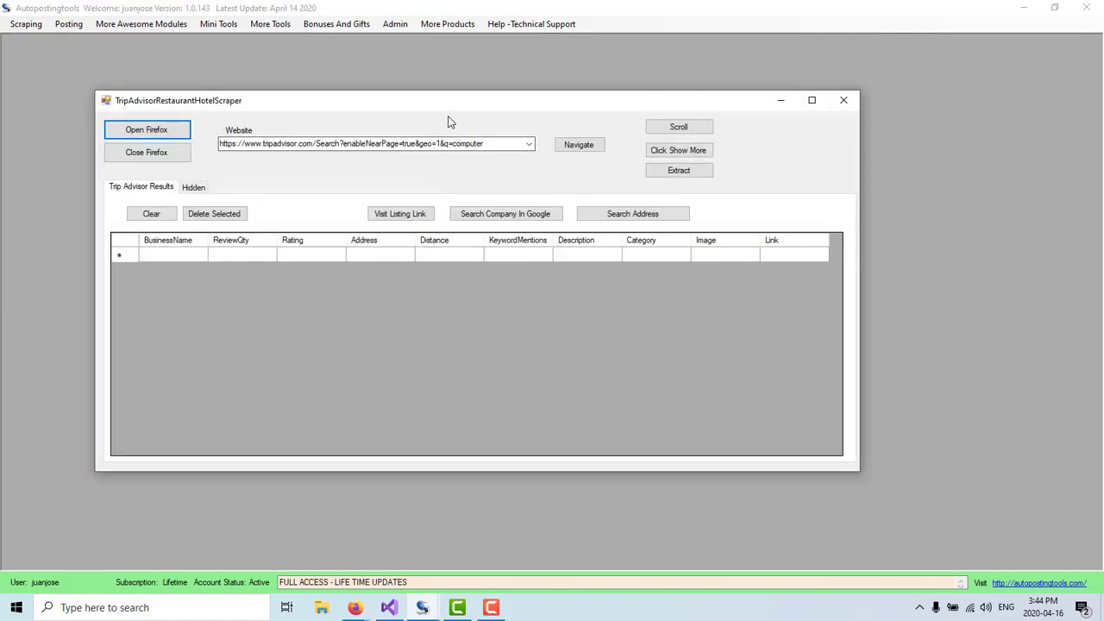
# - Launch a blank Firefox window from the scraper and select 'computer' in the Website URL
pyautogui.moveTo(469, 103); pyautogui.dragTo(615, 101)
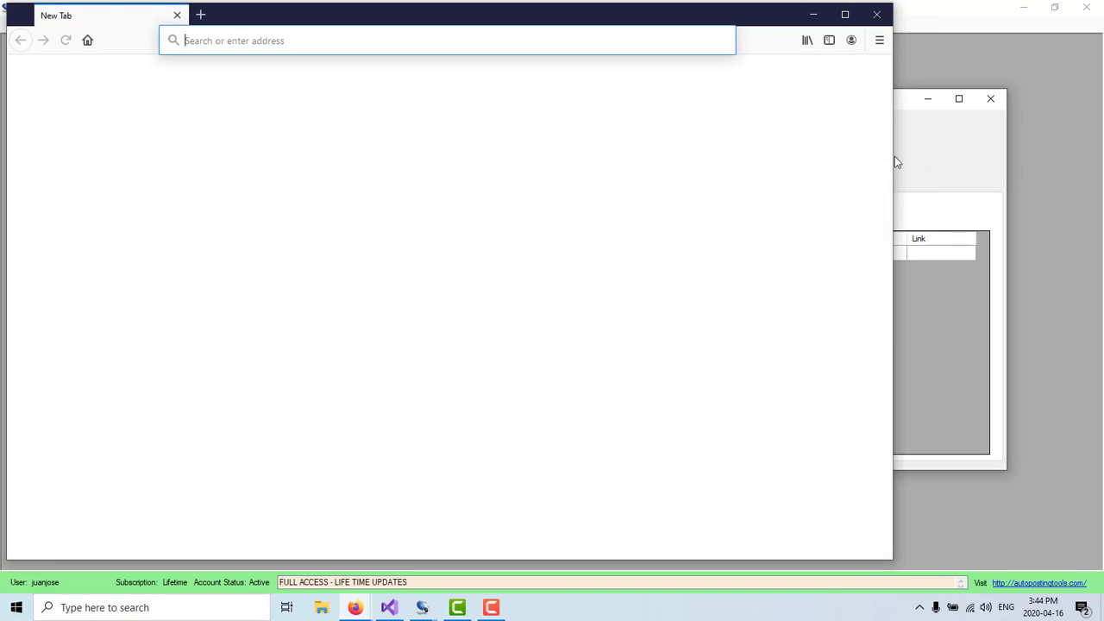
pyautogui.click(902, 112)
pyautogui.doubleClick(602, 141)
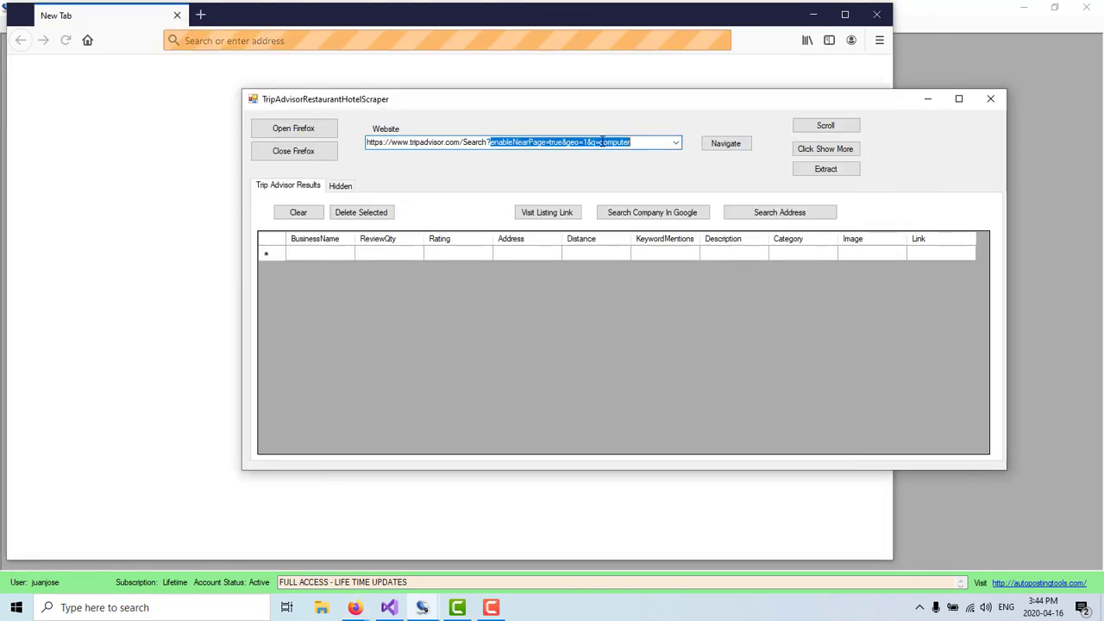
pyautogui.moveTo(601, 141); pyautogui.dragTo(667, 147)
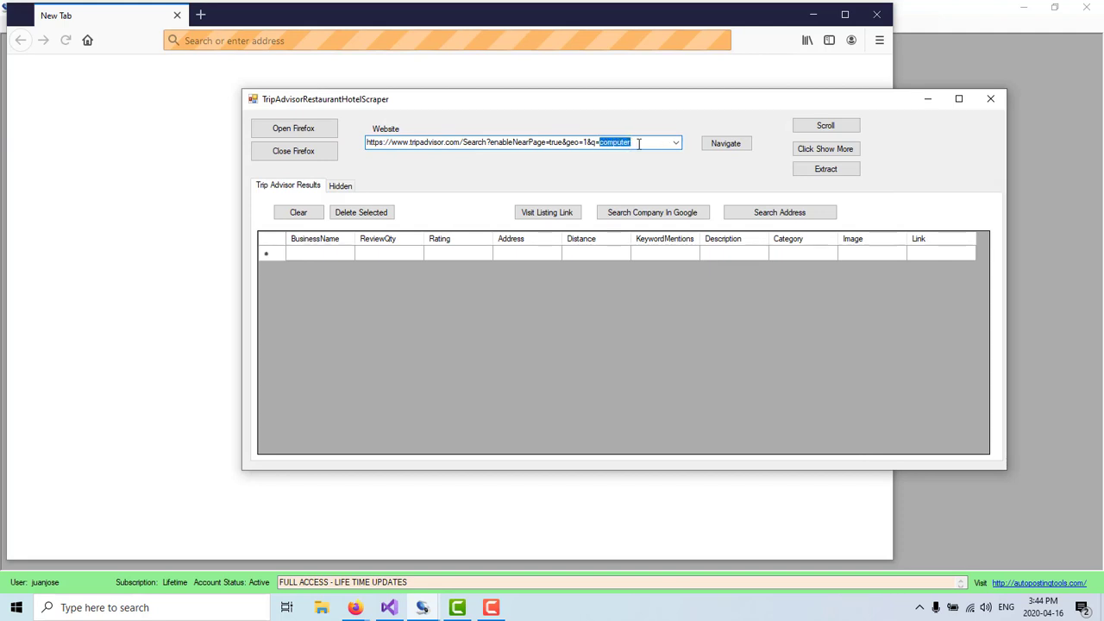
# - Load TripAdvisor's Nearby results for 'computer' in Firefox and scroll through the Montreal hotels
pyautogui.click(728, 147)
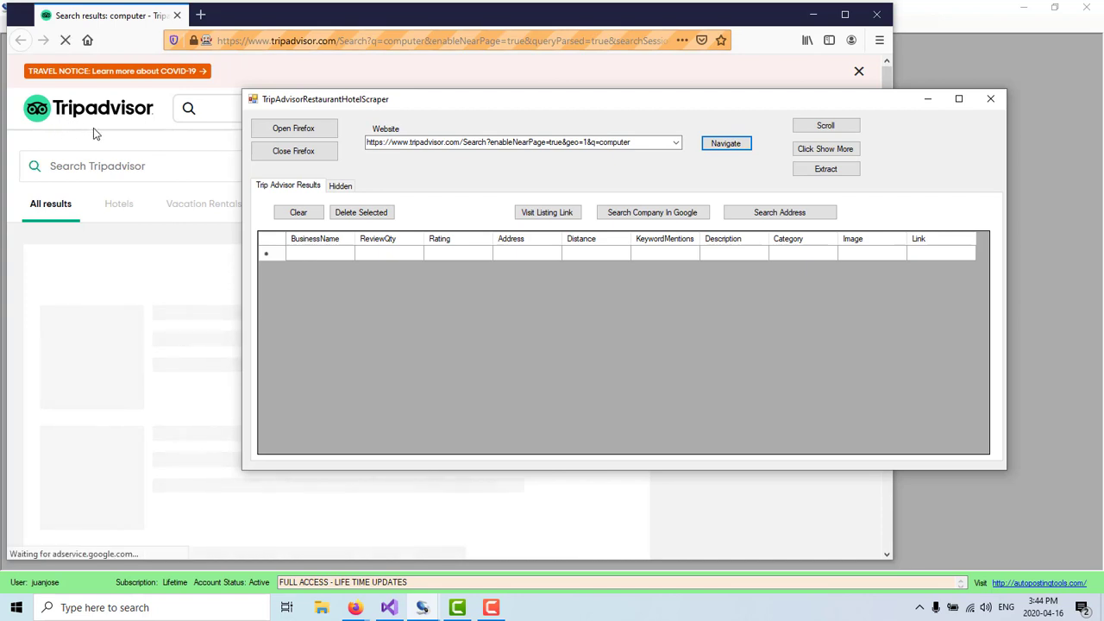
pyautogui.click(94, 128)
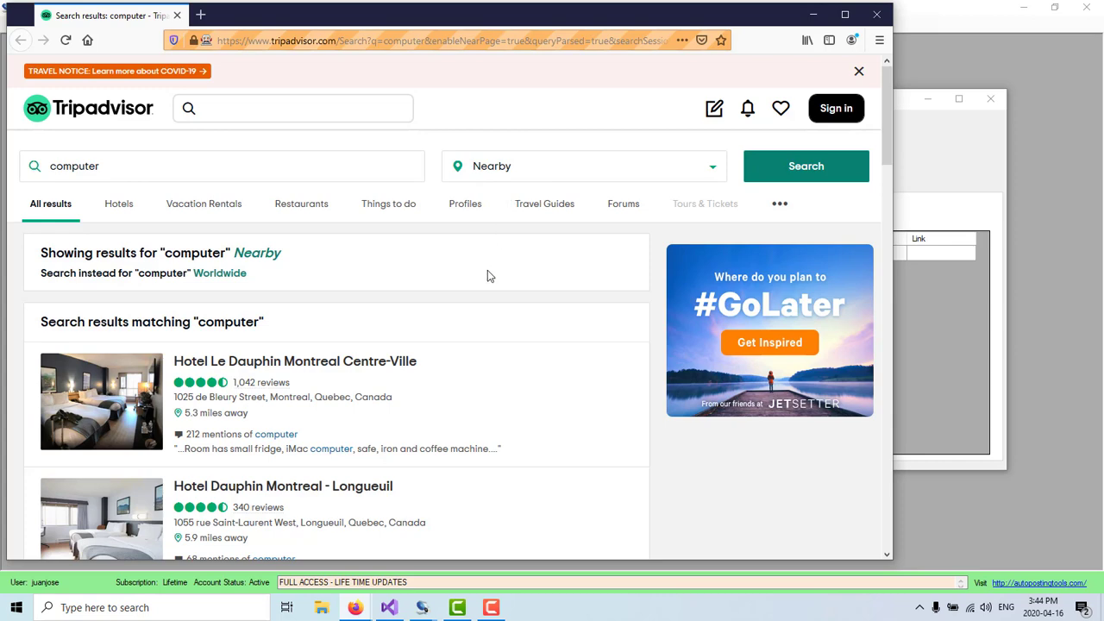
pyautogui.scroll(-10, 518, 298)
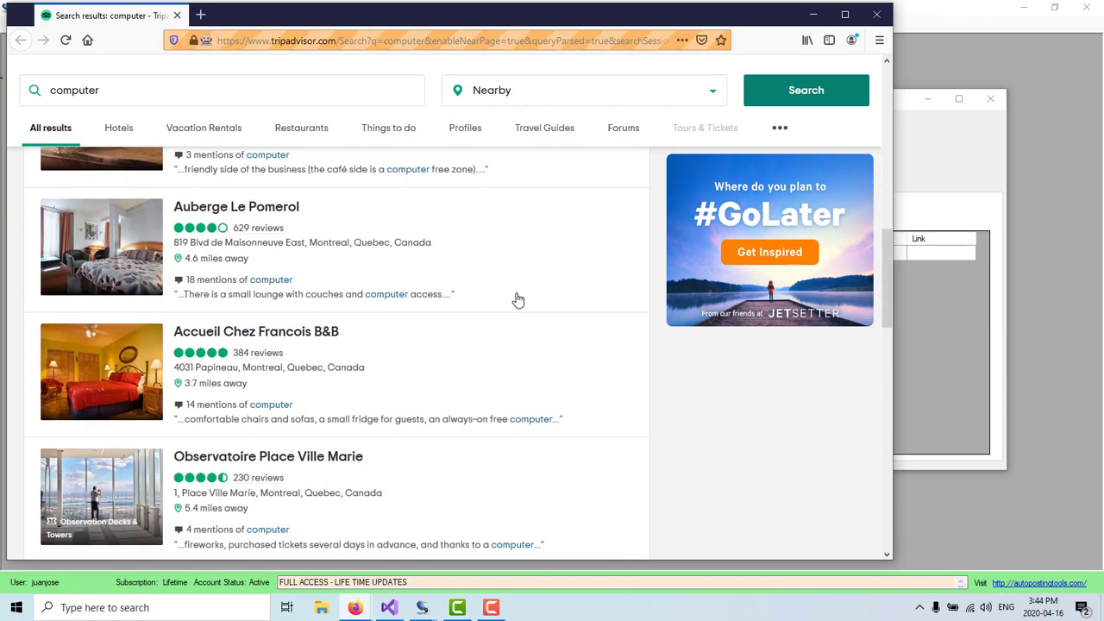
pyautogui.scroll(-9, 518, 300)
pyautogui.scroll(6, 515, 305)
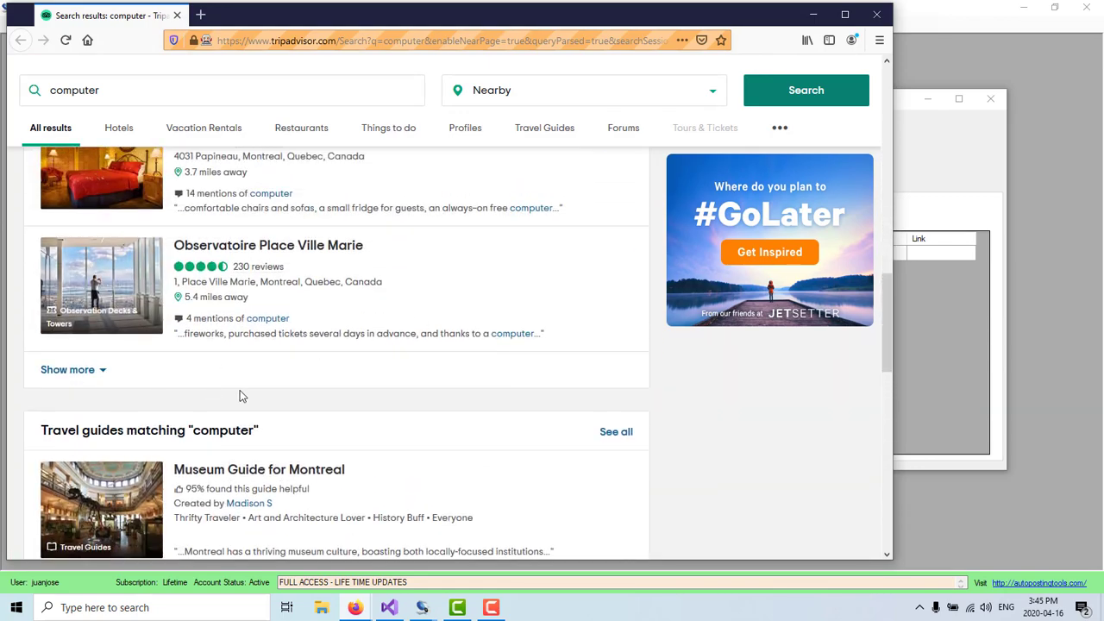
# - Use Click Show More to expand the results, then scroll down to the 20-page pagination
pyautogui.click(964, 152)
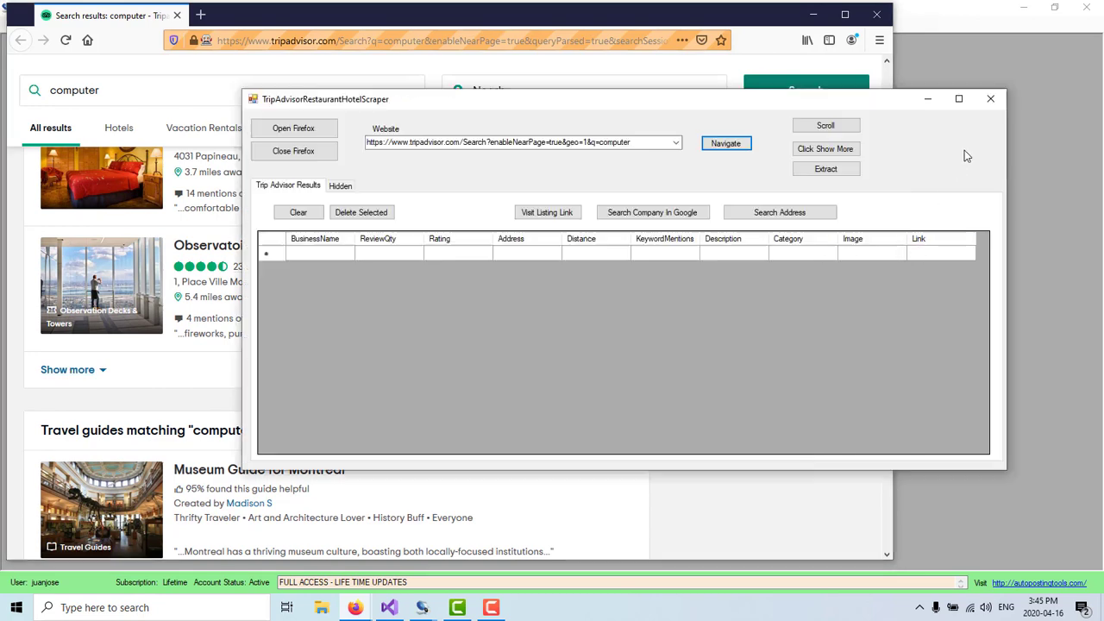
pyautogui.click(841, 152)
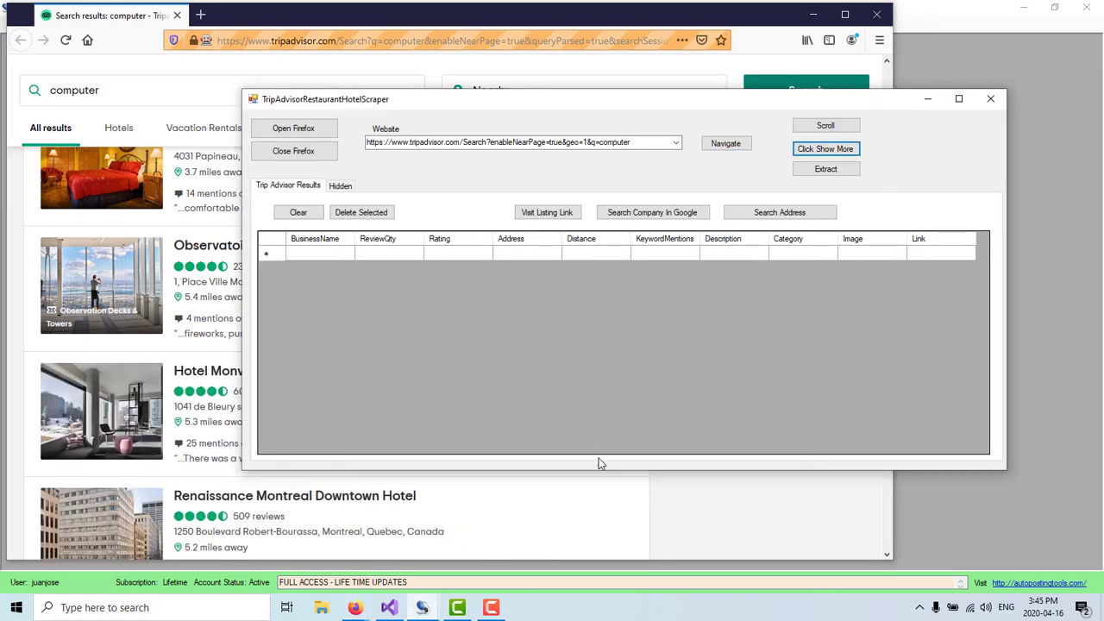
pyautogui.click(749, 516)
pyautogui.scroll(-10, 531, 371)
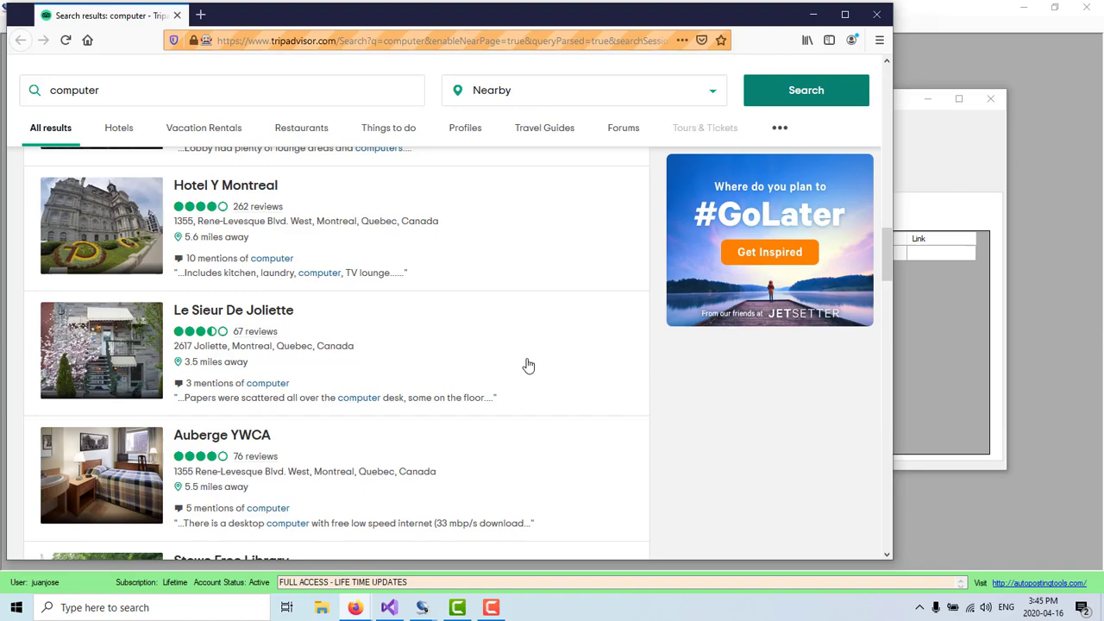
pyautogui.scroll(-15, 526, 344)
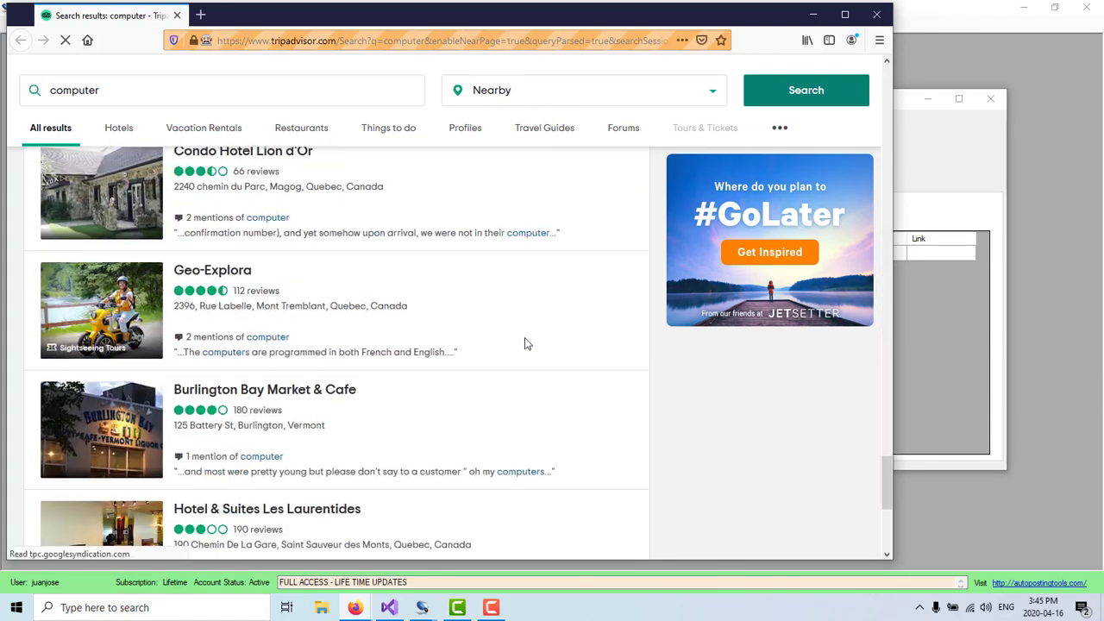
pyautogui.scroll(-1, 527, 344)
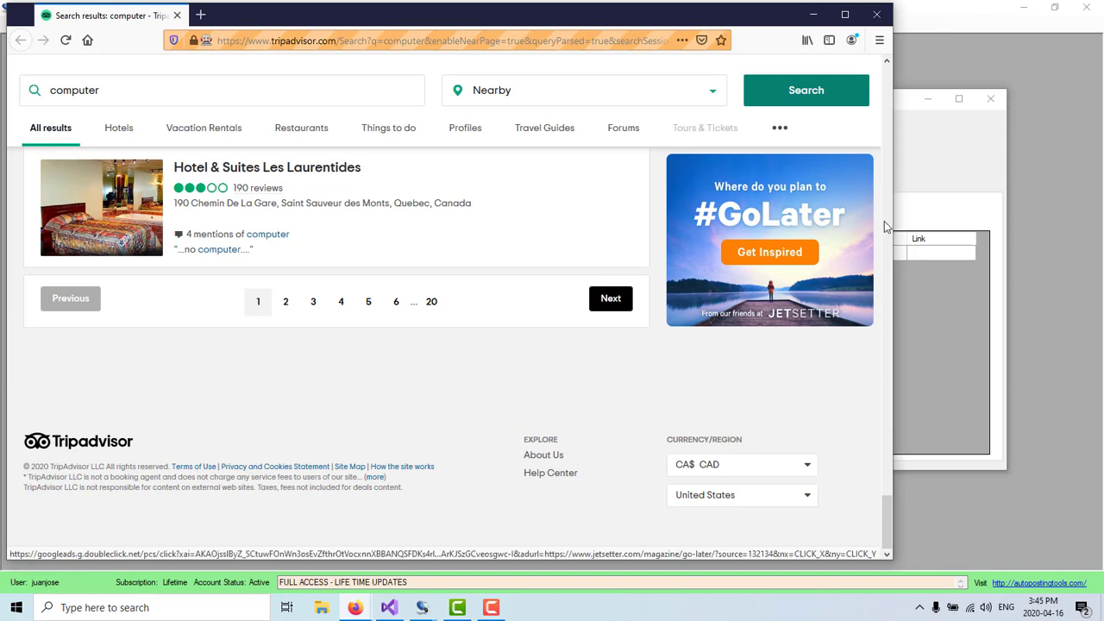
pyautogui.click(940, 188)
# - Extract the first page of listings into the scraper table, then go to results page 2
pyautogui.click(833, 171)
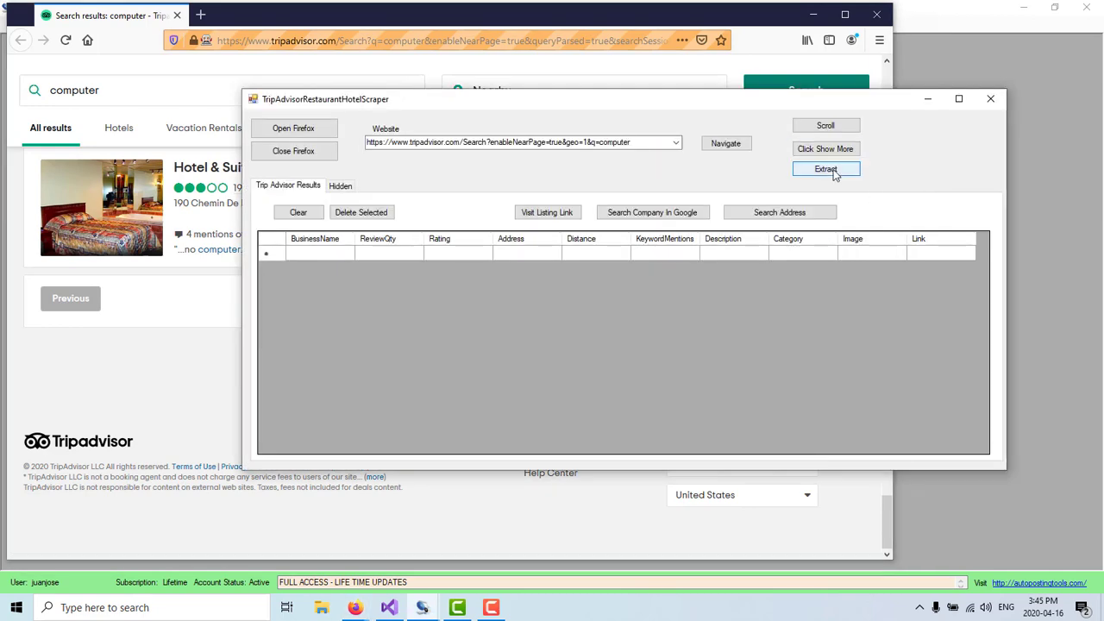
pyautogui.click(125, 338)
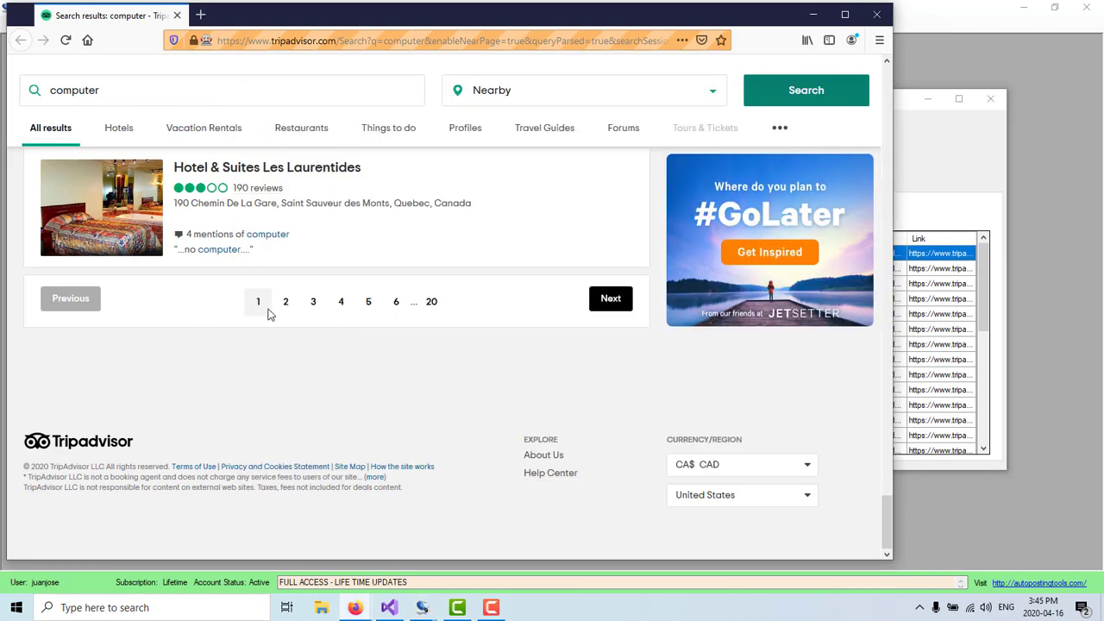
pyautogui.scroll(4, 319, 284)
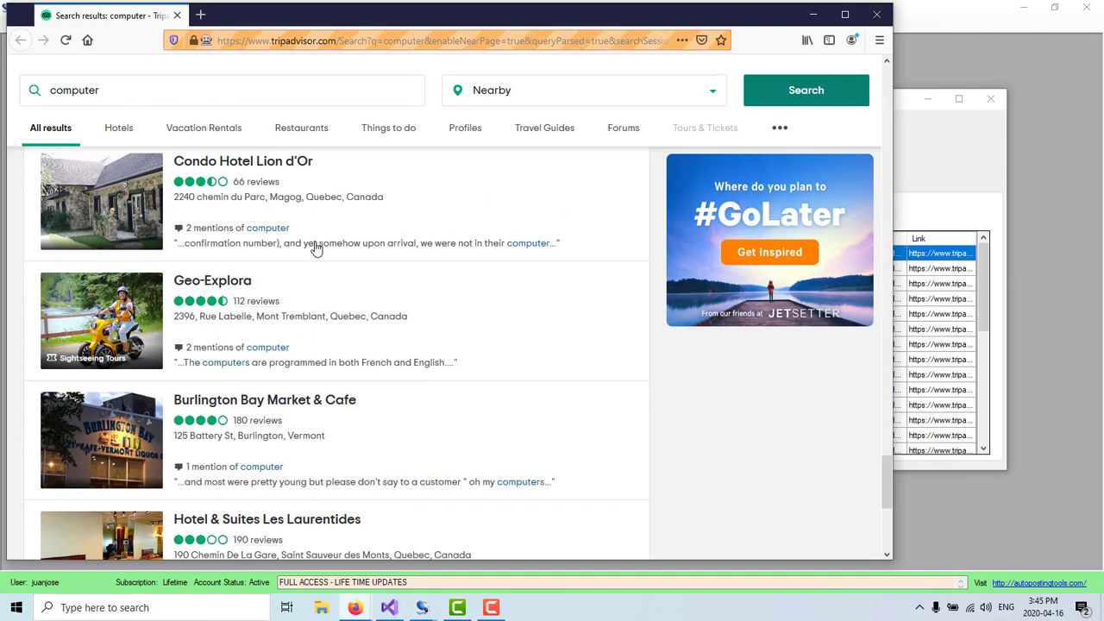
pyautogui.scroll(-4, 338, 253)
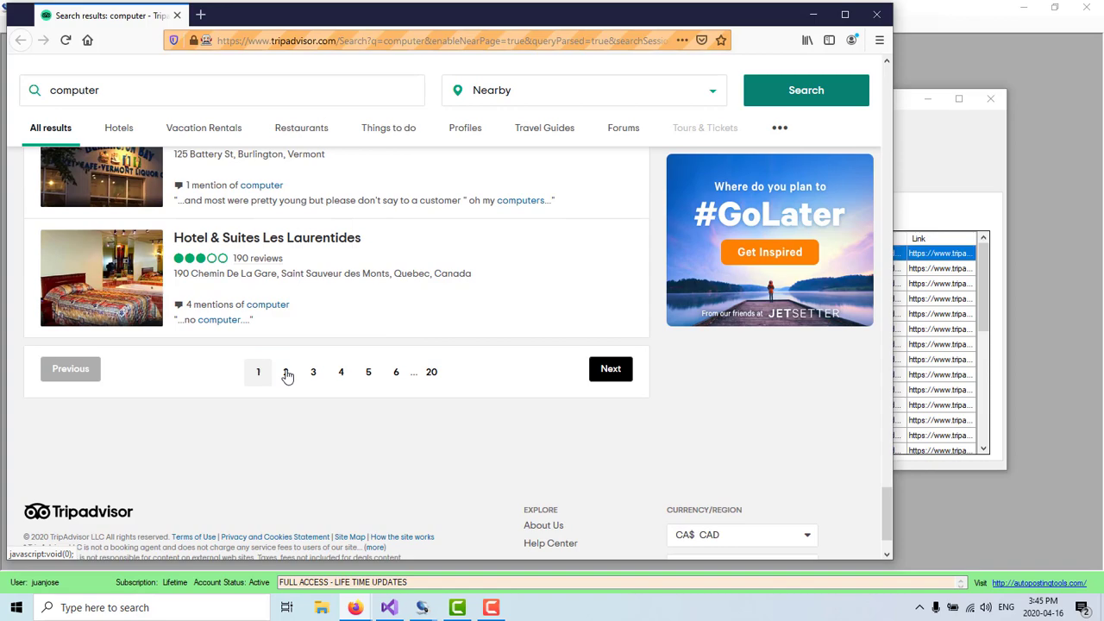
pyautogui.click(286, 372)
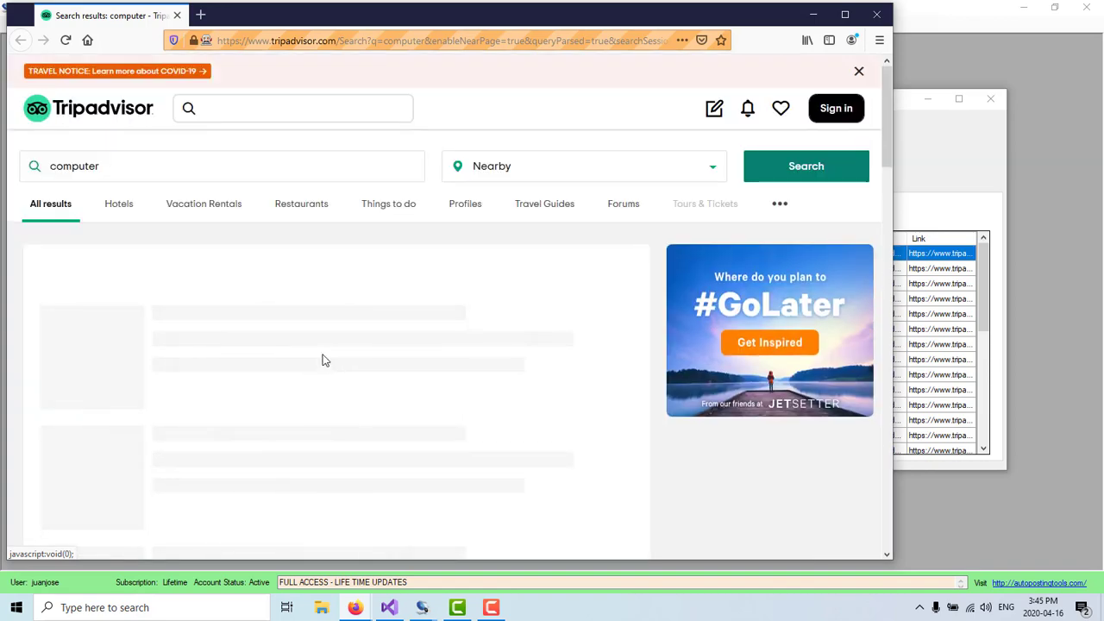
pyautogui.scroll(-3, 494, 308)
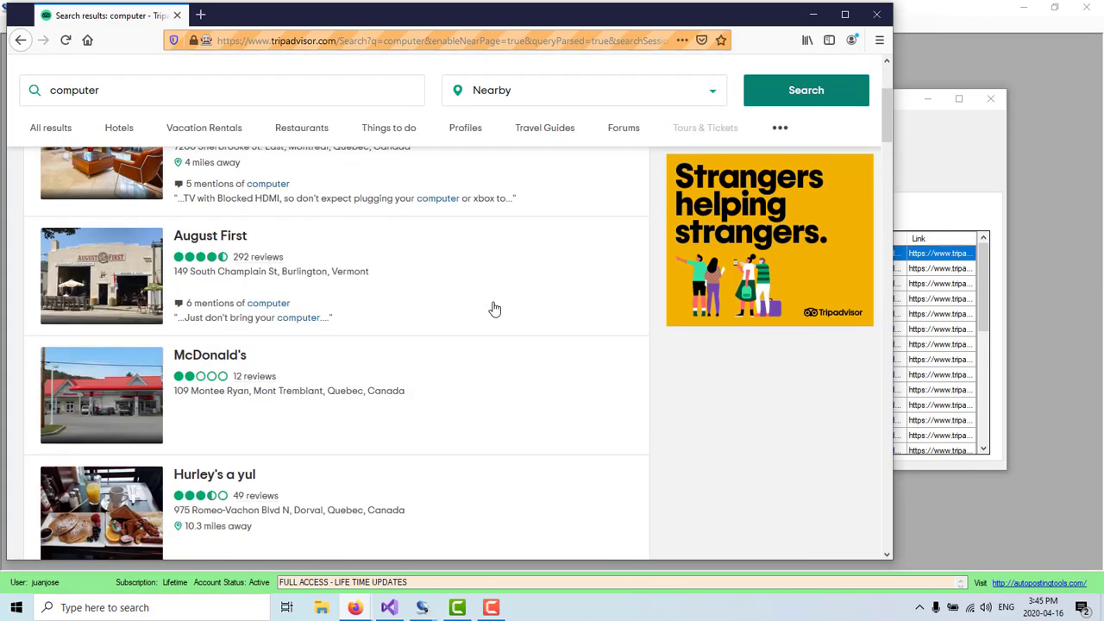
pyautogui.scroll(-20, 494, 308)
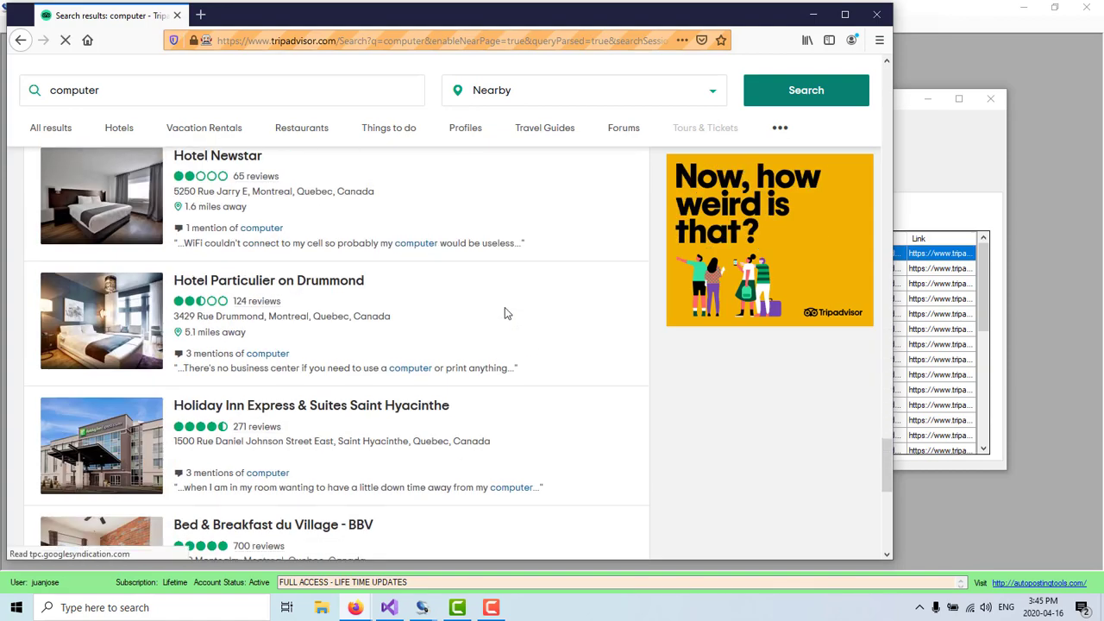
pyautogui.scroll(-10, 504, 313)
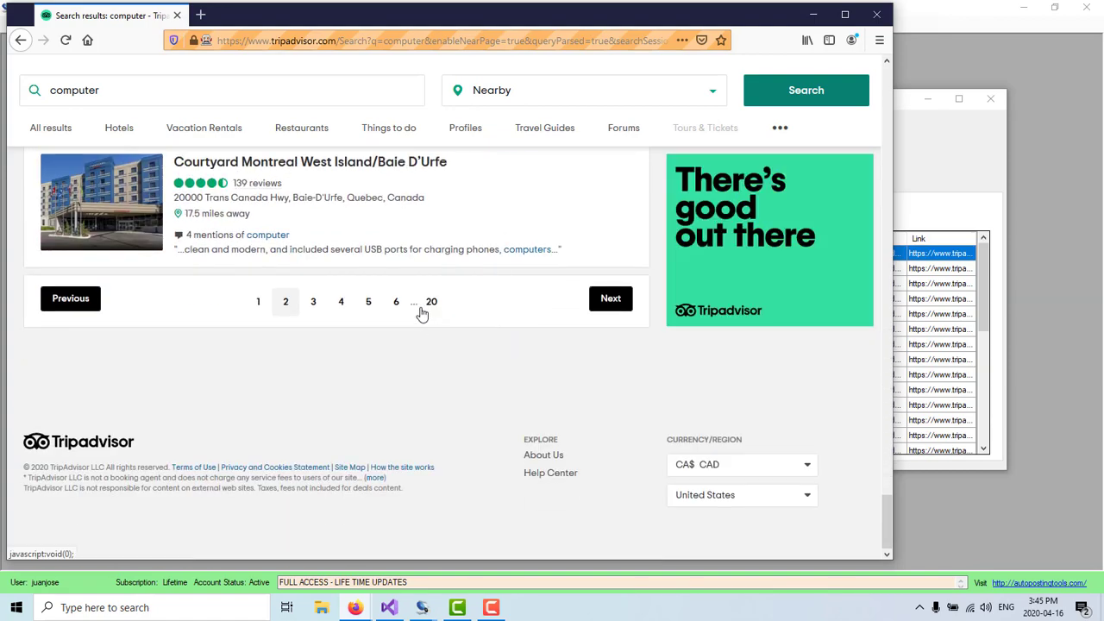
# - Browse the scraped result rows, then select the Observatoire Place Ville Marie listing
pyautogui.click(956, 173)
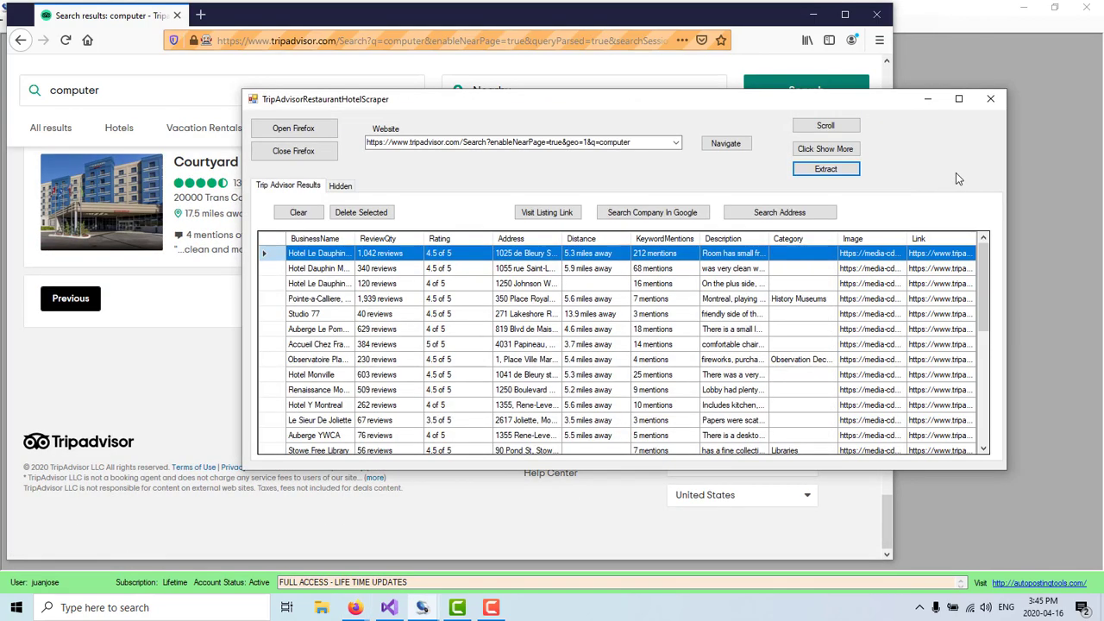
pyautogui.click(390, 329)
pyautogui.scroll(-8, 397, 337)
pyautogui.scroll(5, 405, 332)
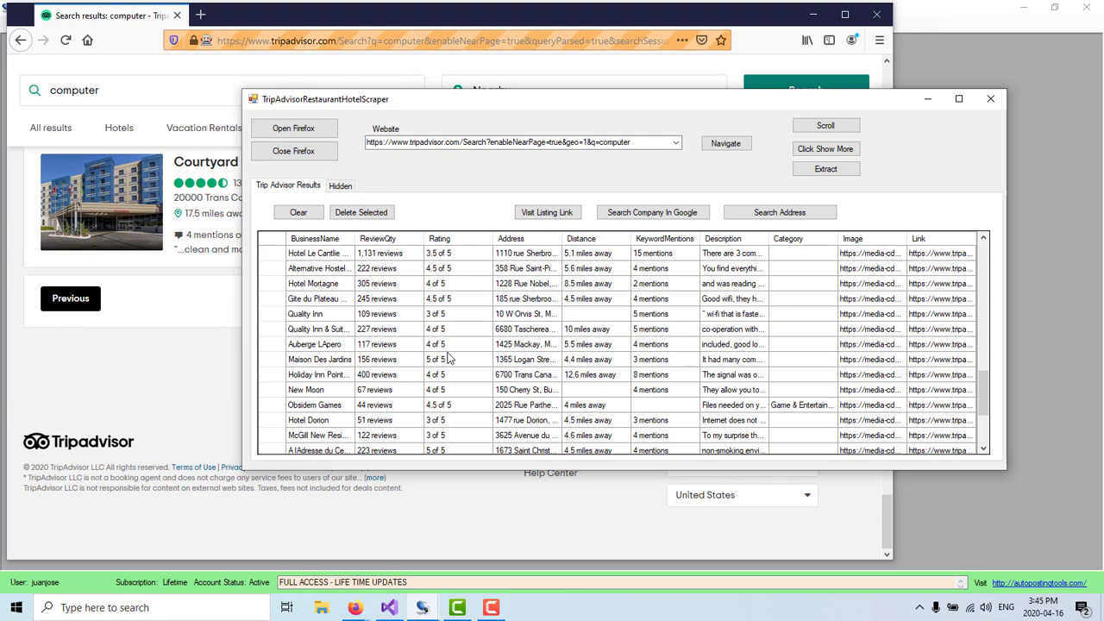
pyautogui.scroll(10, 414, 318)
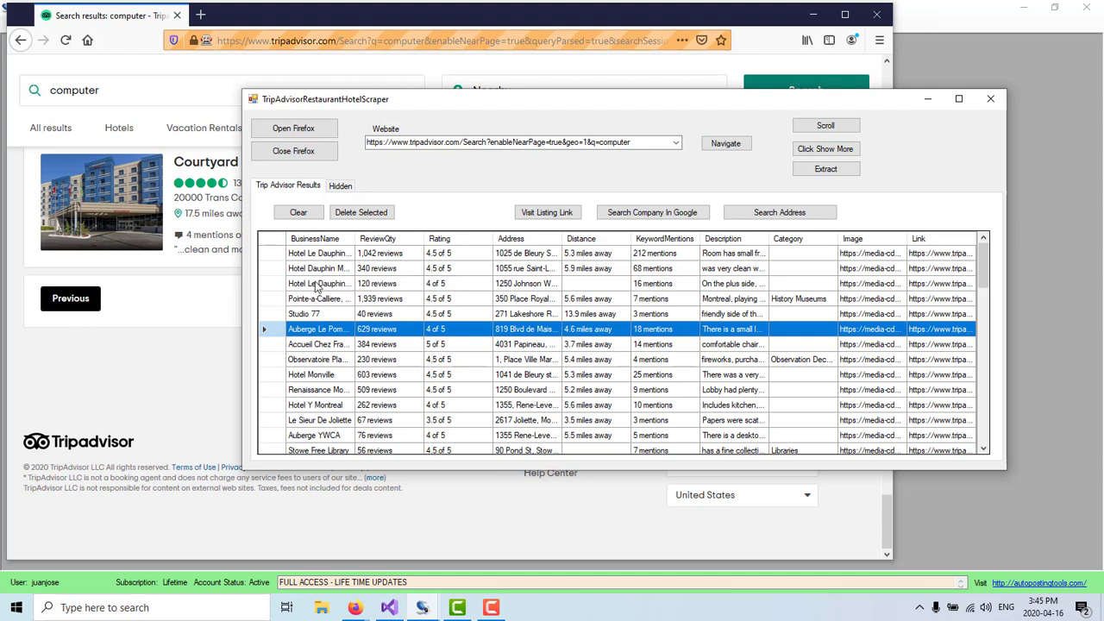
pyautogui.click(314, 286)
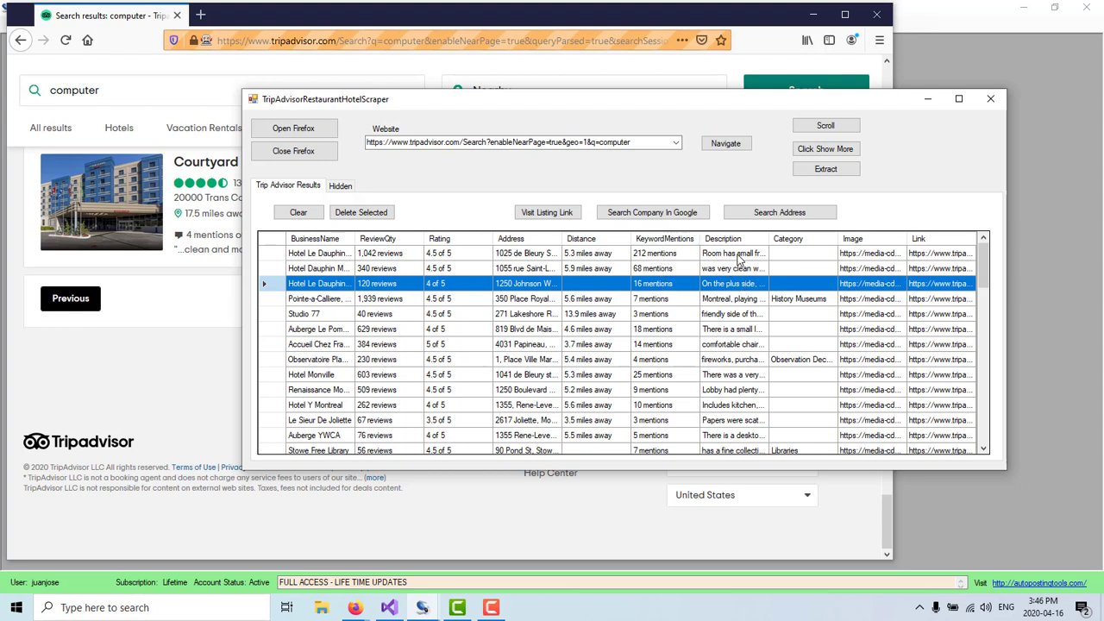
pyautogui.click(793, 303)
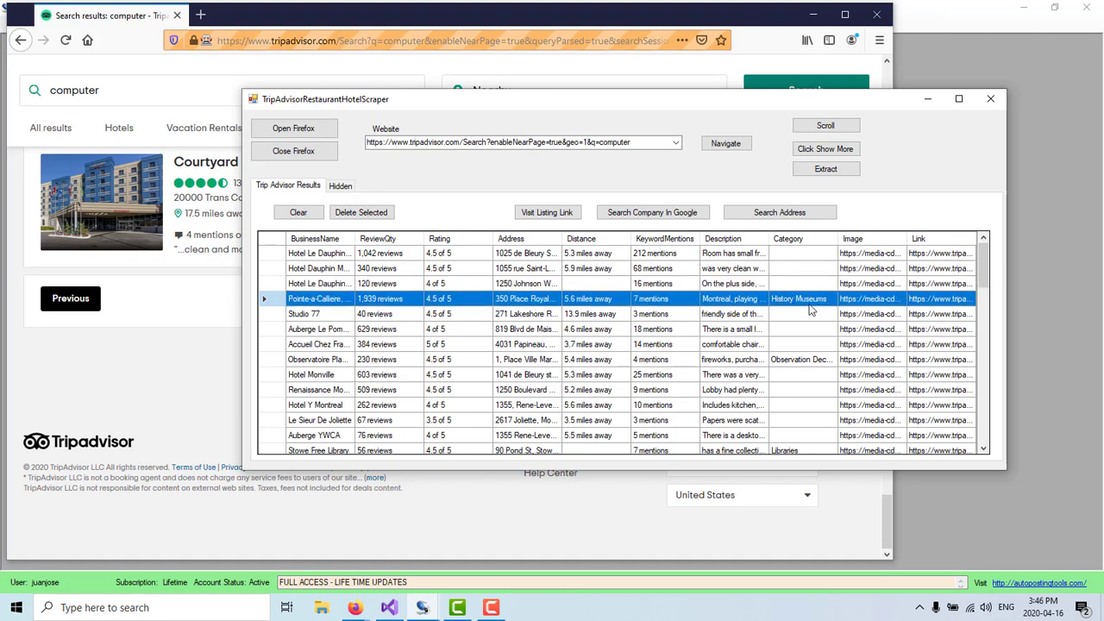
pyautogui.click(802, 360)
pyautogui.scroll(-1, 791, 380)
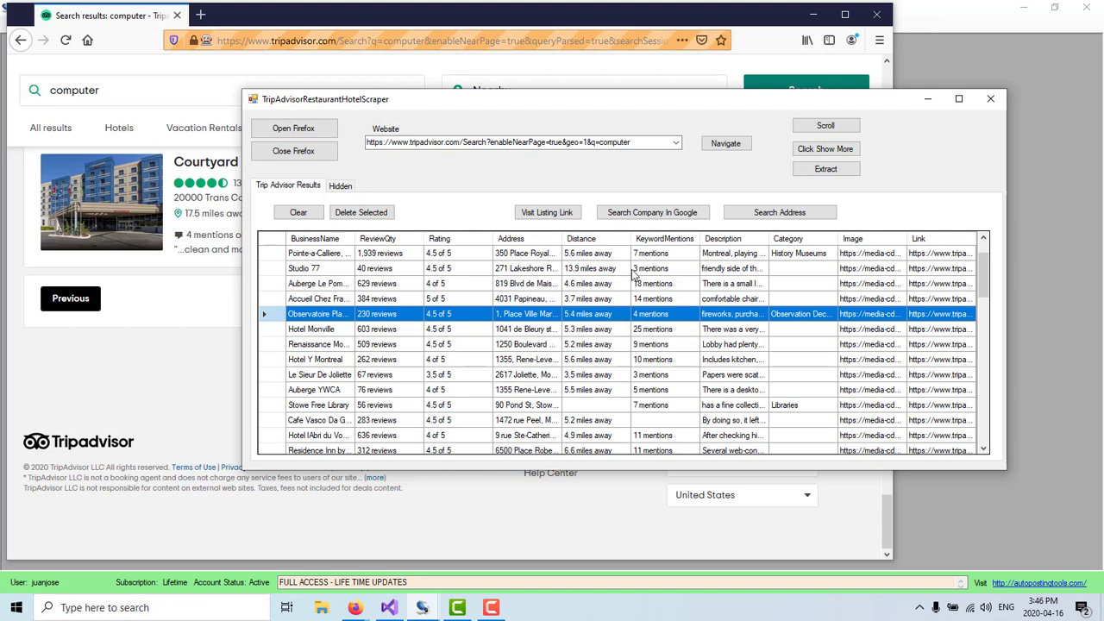
# - Open the Observatoire listing's TripAdvisor page in Firefox with Visit Listing Link
pyautogui.click(551, 215)
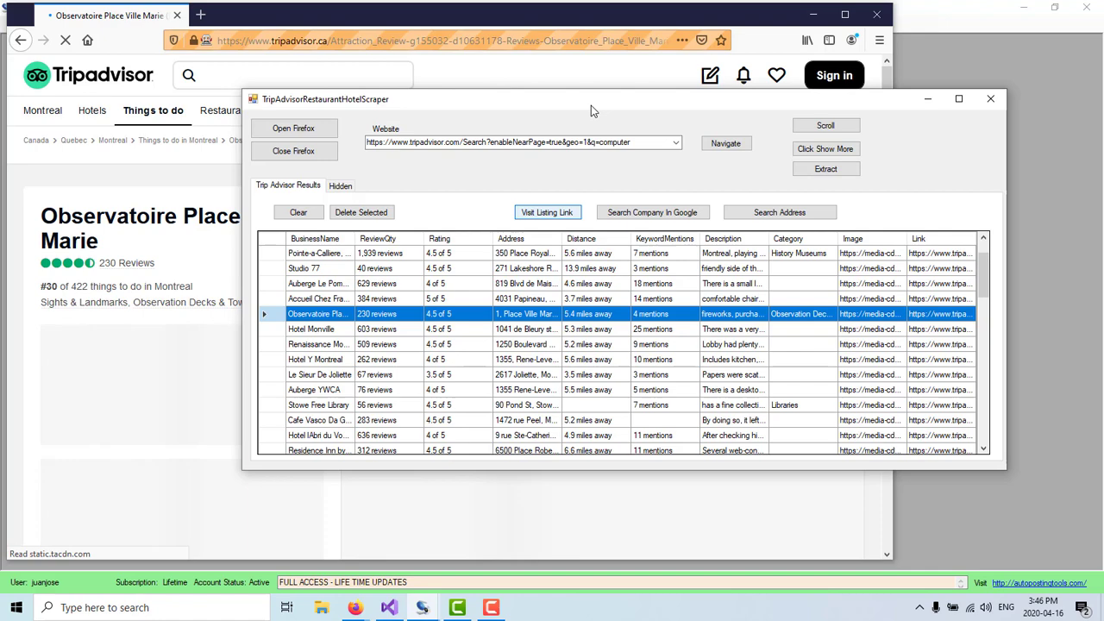
pyautogui.moveTo(601, 108); pyautogui.dragTo(716, 110)
pyautogui.click(204, 252)
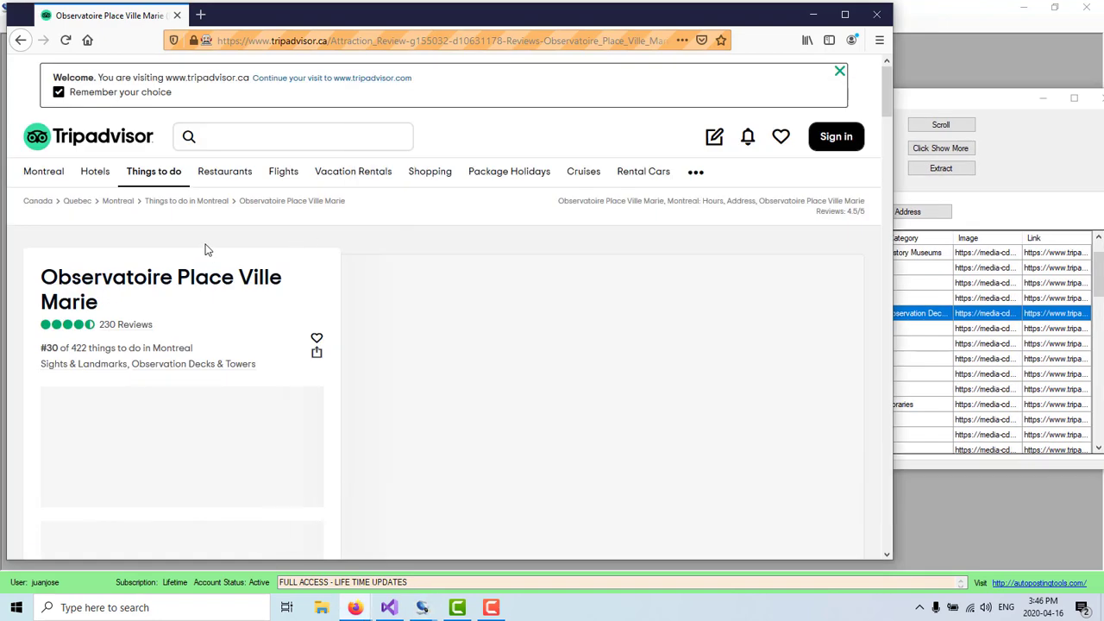
# - Scroll through the Observatoire page's details and its 230 reviews
pyautogui.scroll(-2, 294, 276)
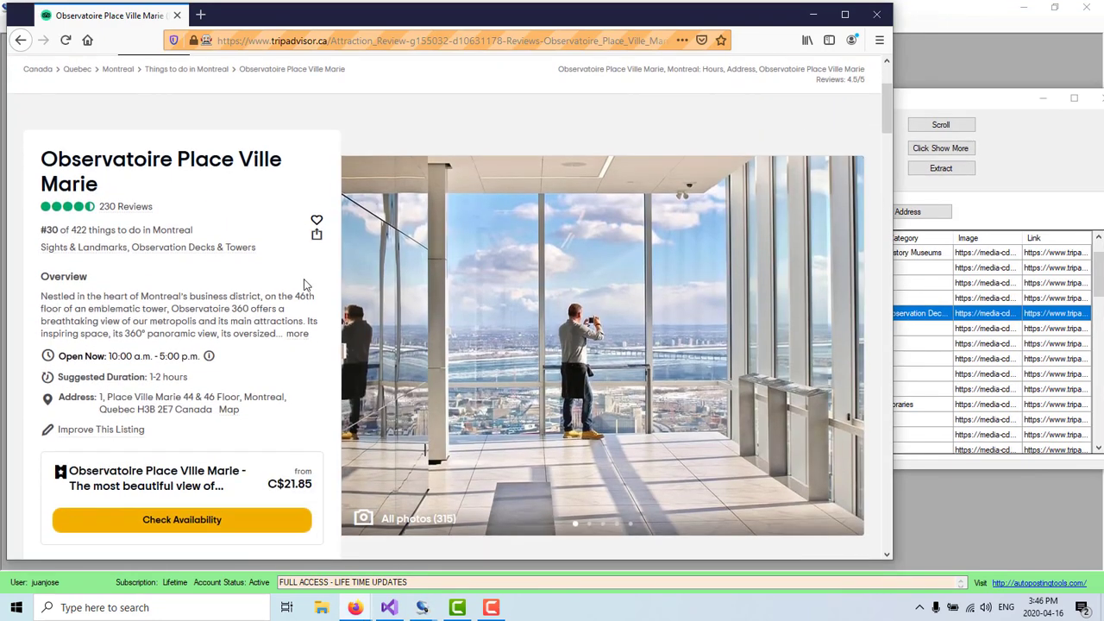
pyautogui.scroll(-2, 306, 284)
pyautogui.scroll(-2, 328, 299)
pyautogui.scroll(-10, 329, 300)
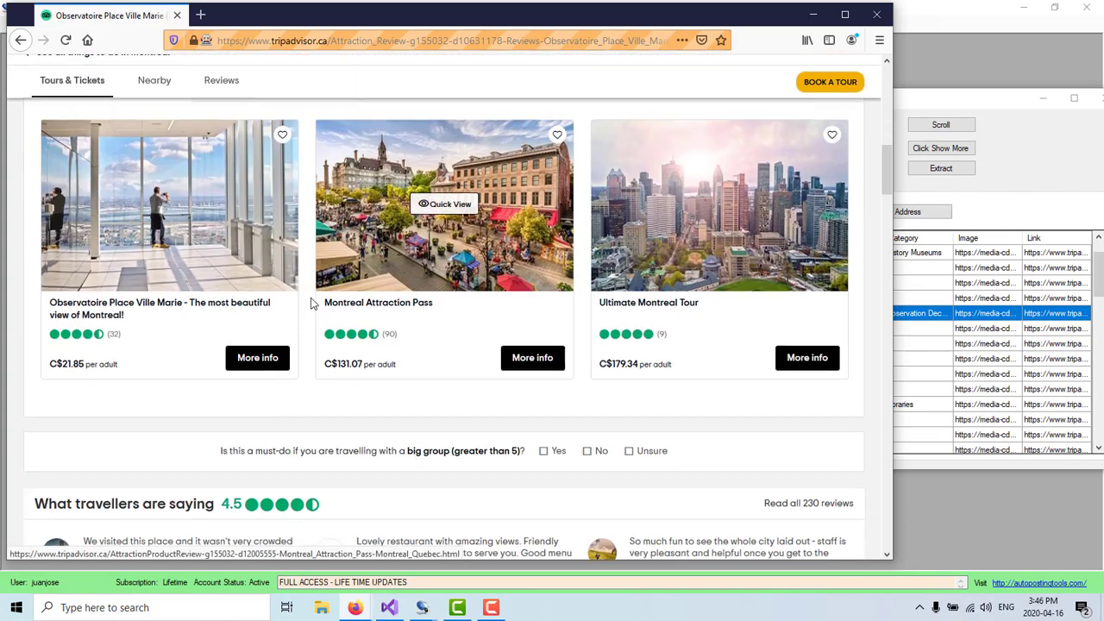
pyautogui.scroll(-5, 336, 345)
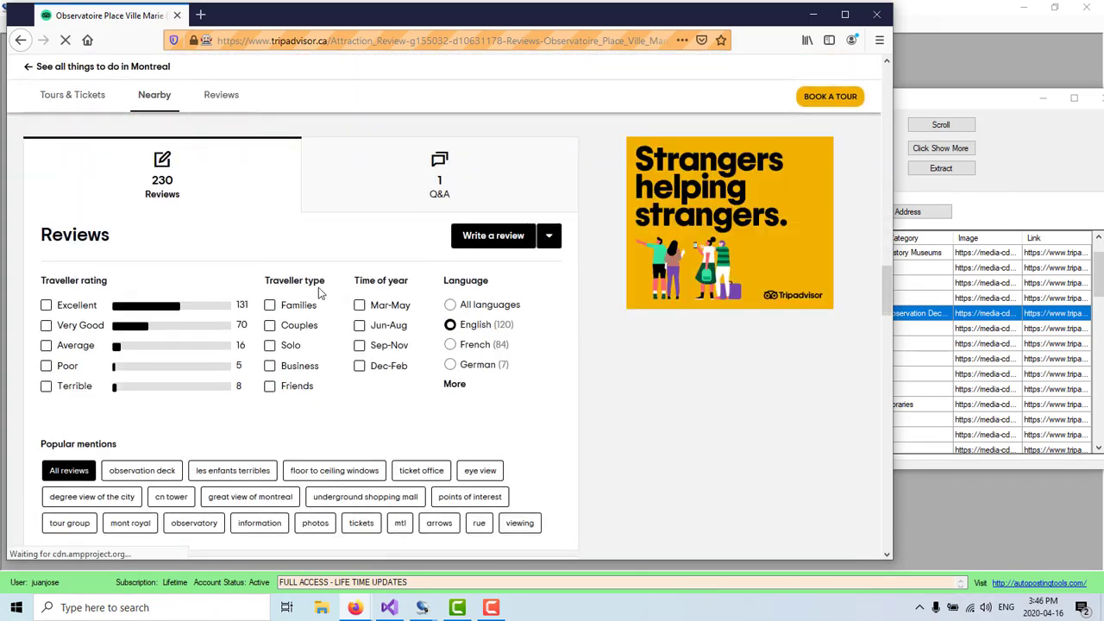
pyautogui.scroll(-6, 366, 296)
pyautogui.scroll(-8, 405, 306)
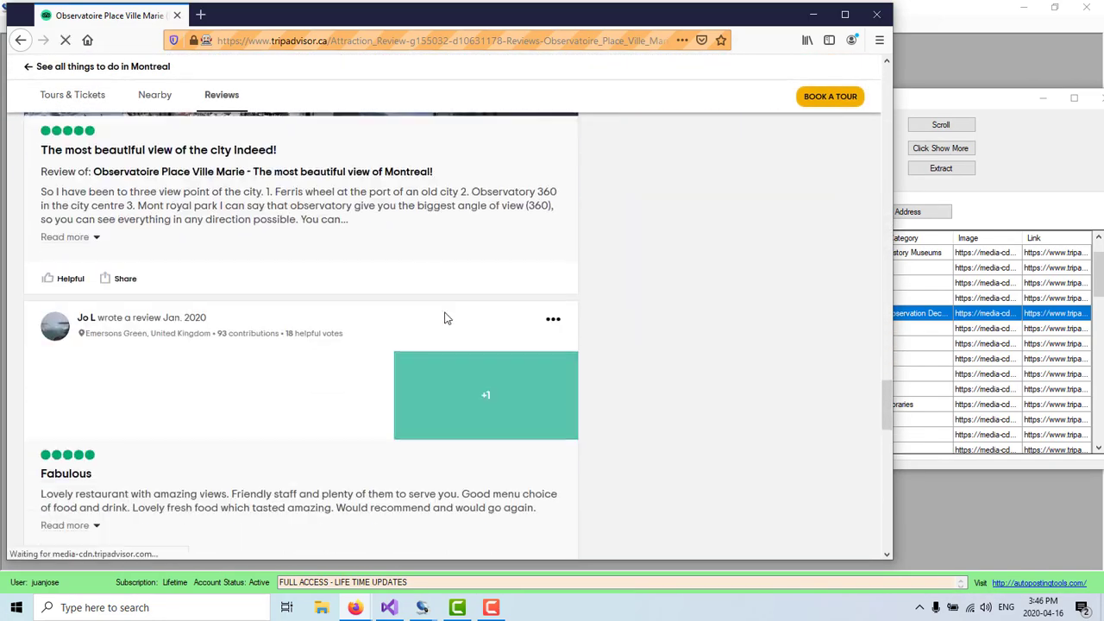
pyautogui.scroll(8, 672, 343)
pyautogui.scroll(15, 723, 343)
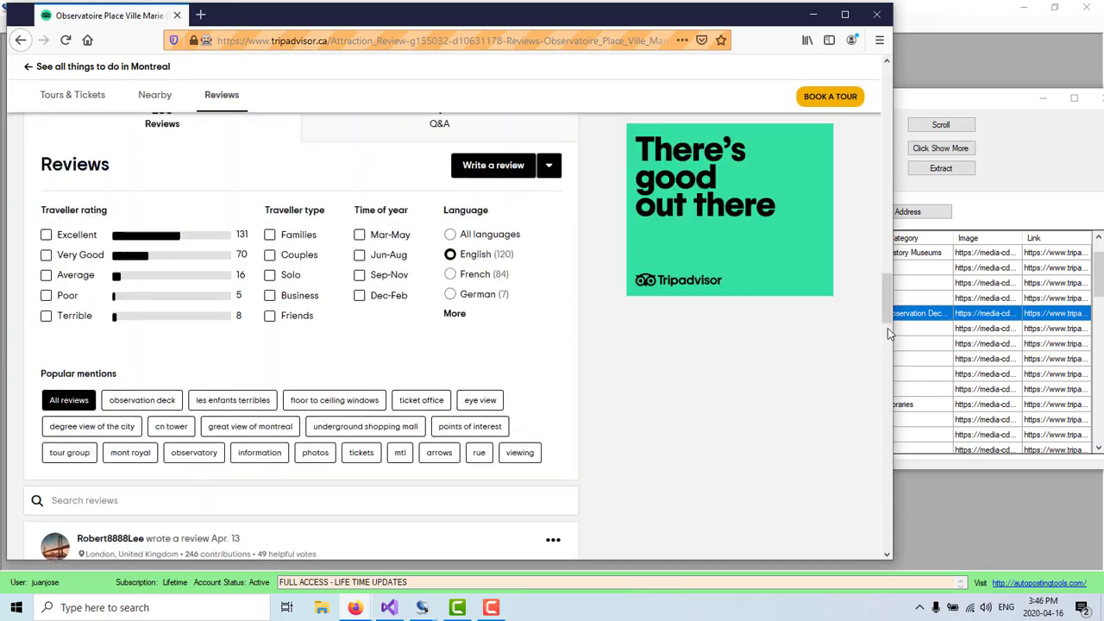
pyautogui.scroll(4, 507, 299)
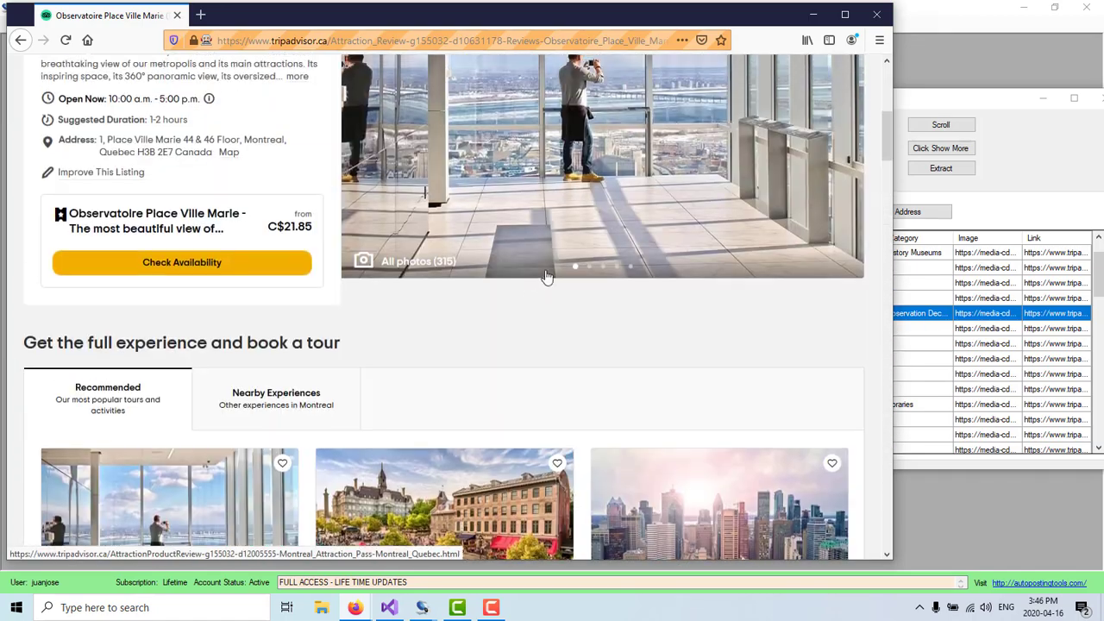
pyautogui.scroll(3, 268, 198)
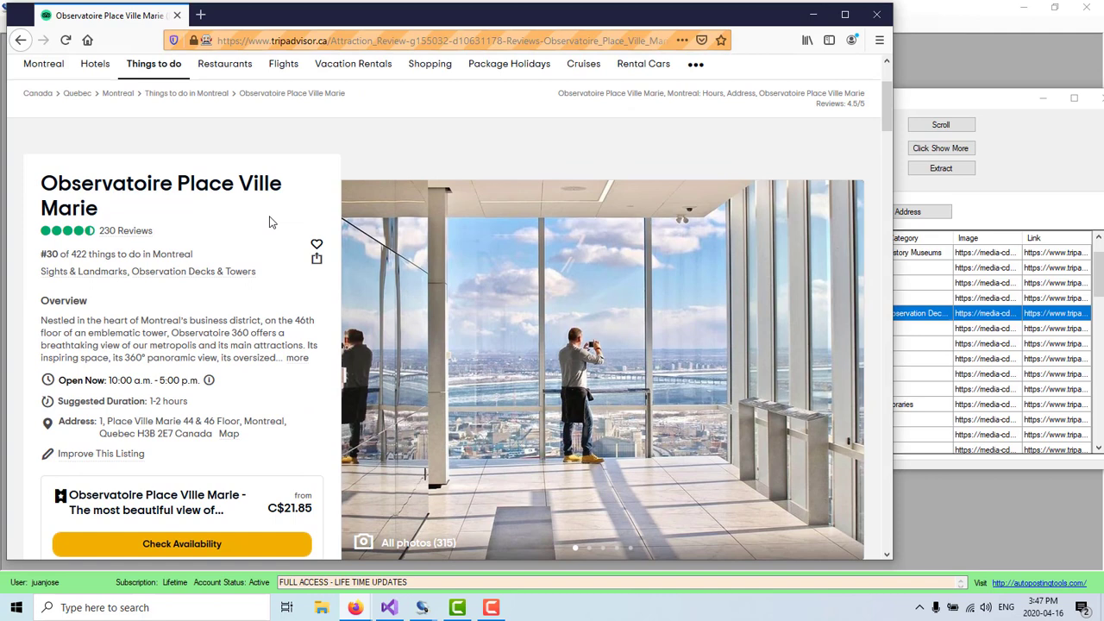
pyautogui.scroll(3, 322, 279)
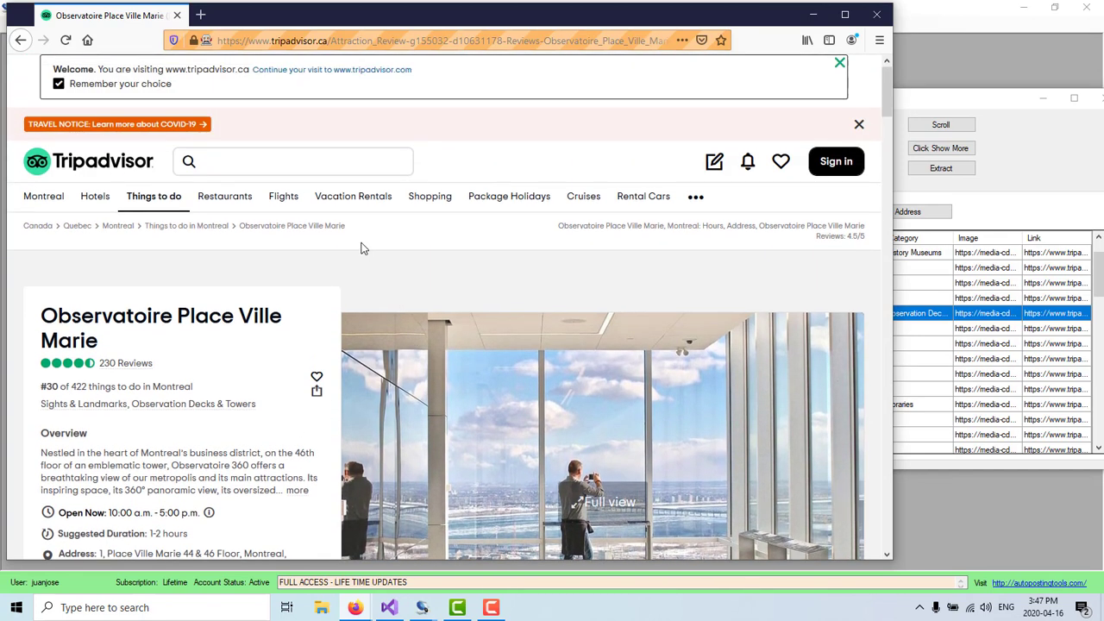
# - Run Search Company In Google for Observatoire Place Ville Marie from the scraper
pyautogui.click(932, 316)
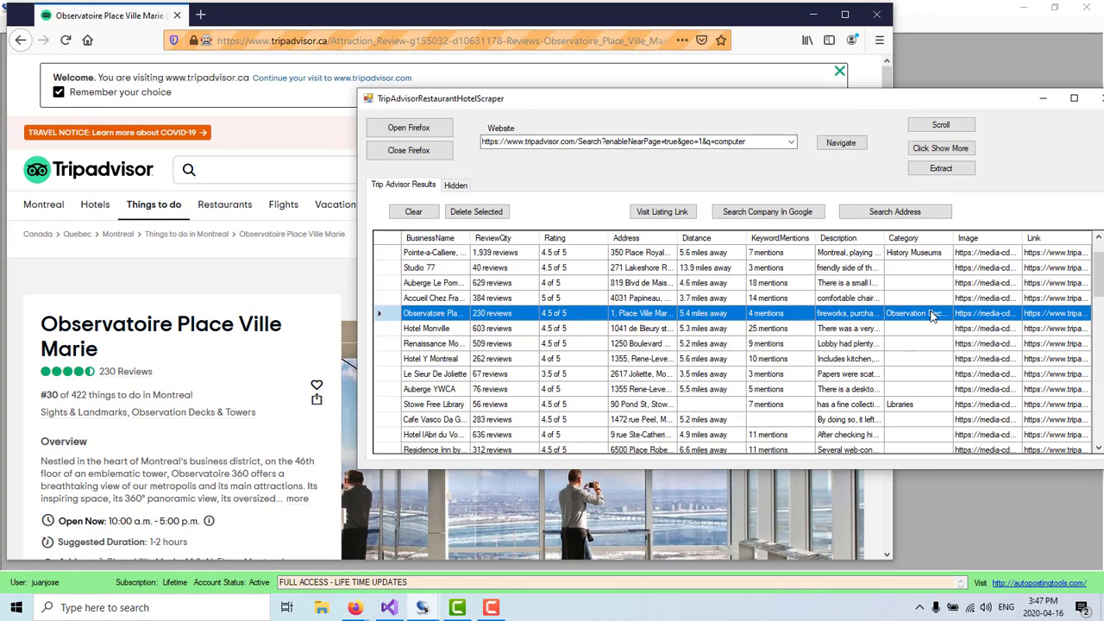
pyautogui.click(508, 313)
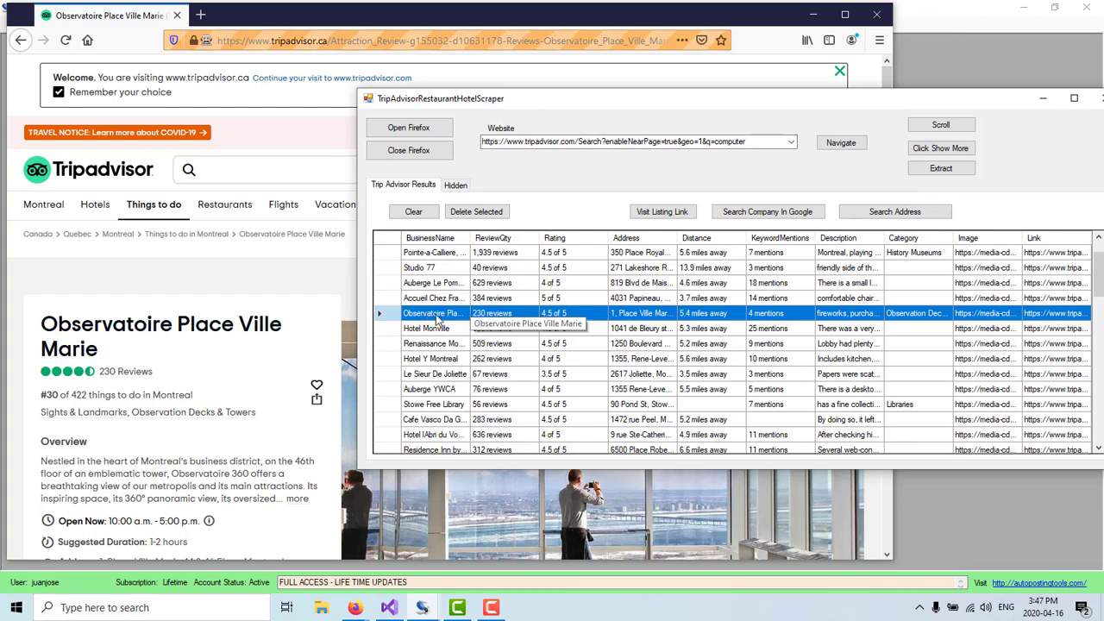
pyautogui.click(774, 213)
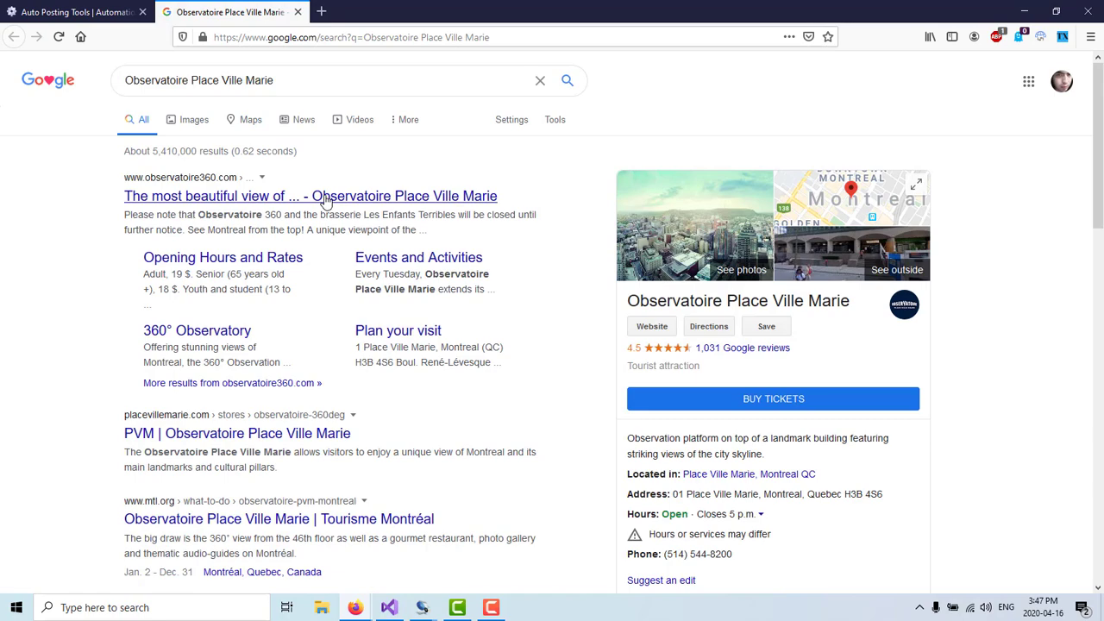
# - Open observatoire360.com/en from the top Google result and scroll to its hours and contacts
pyautogui.click(326, 197)
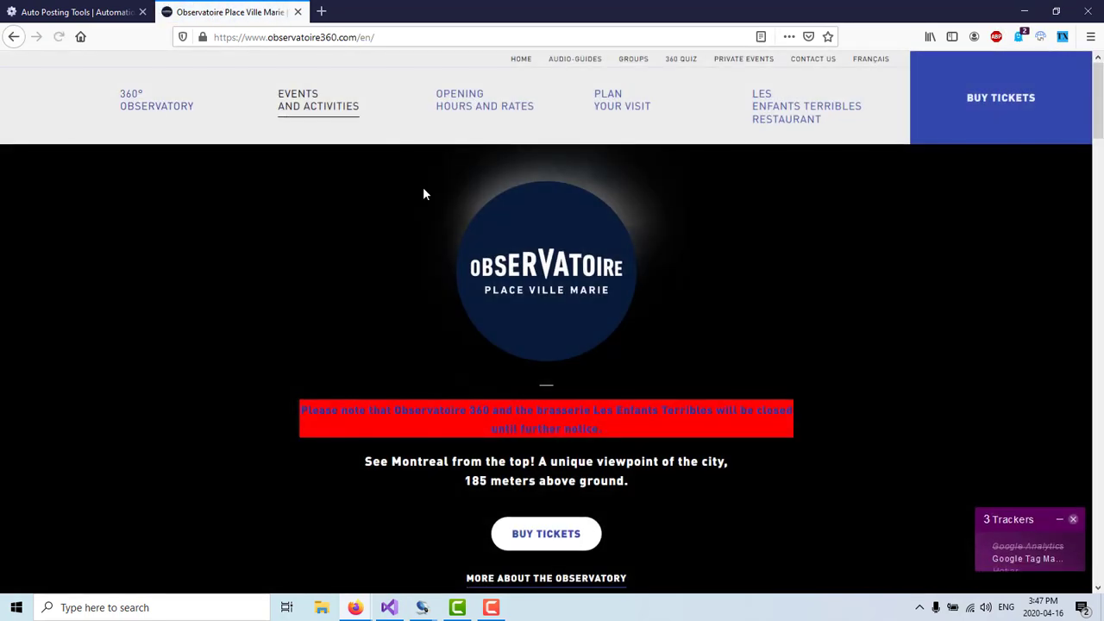
pyautogui.scroll(-10, 672, 302)
pyautogui.scroll(-15, 675, 304)
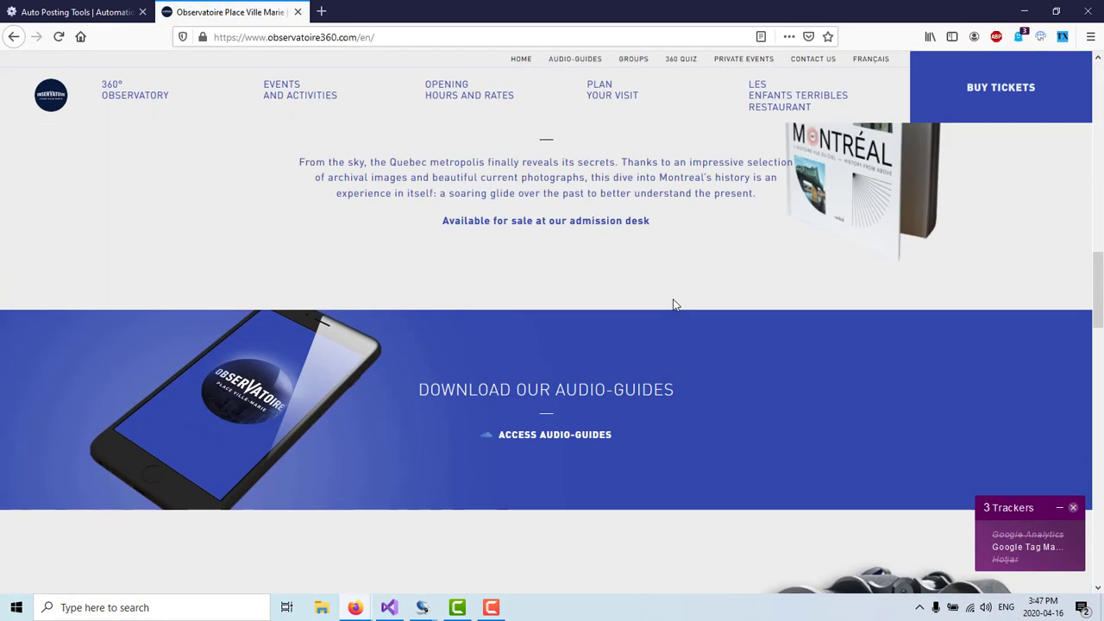
pyautogui.scroll(-10, 596, 311)
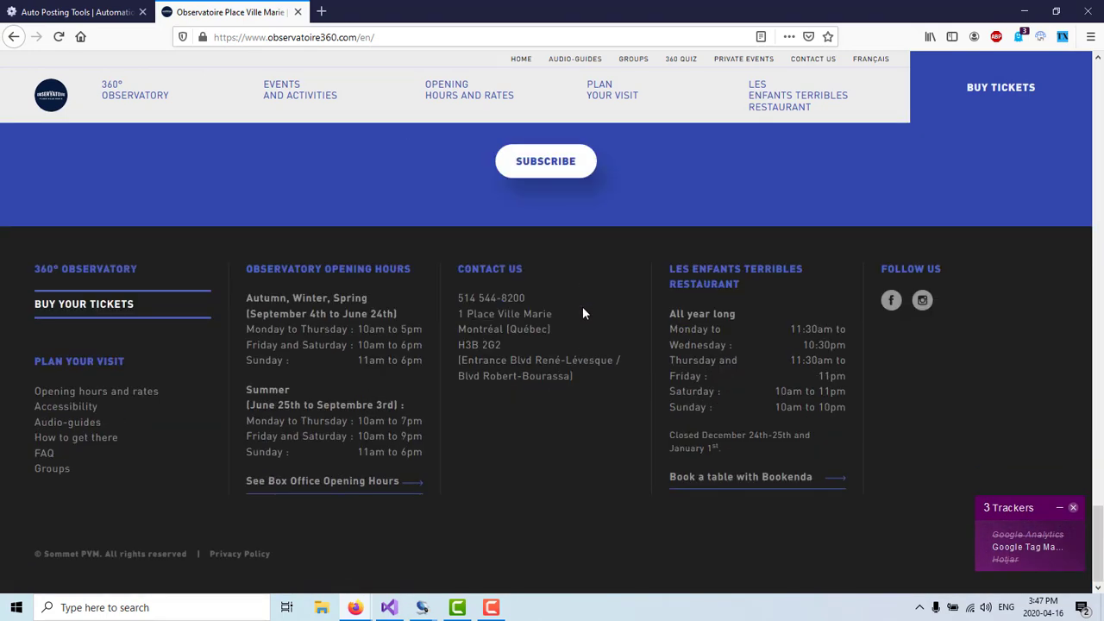
pyautogui.scroll(5, 583, 313)
pyautogui.scroll(-5, 584, 313)
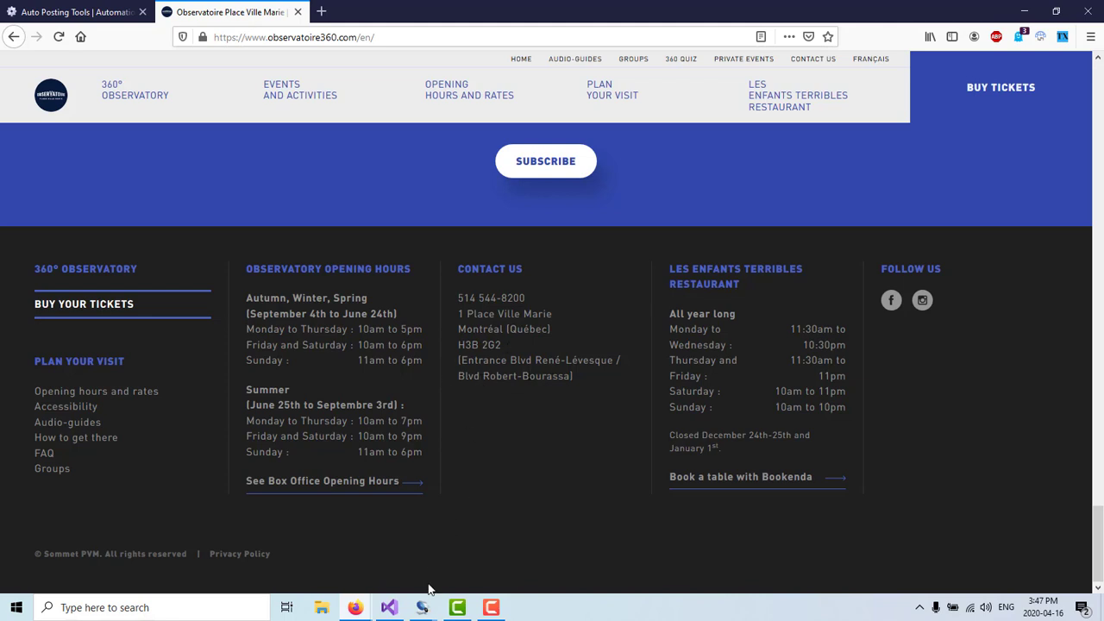
# - Bring the scraper in front of the browser, move it up-left, and scroll the scraped listings
pyautogui.moveTo(422, 608)
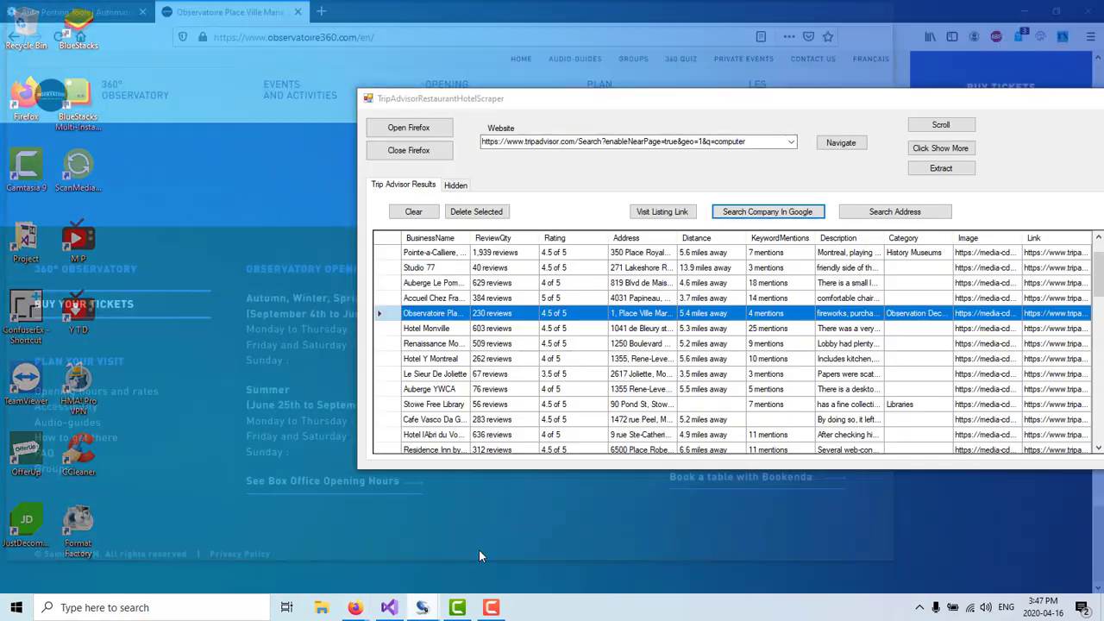
pyautogui.click(479, 552)
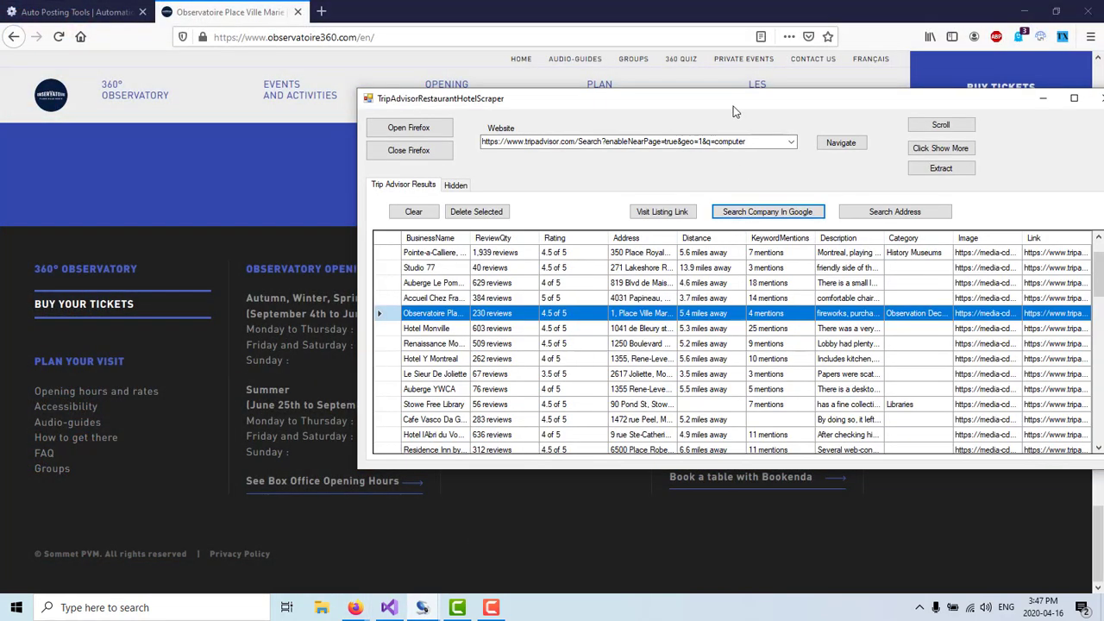
pyautogui.moveTo(733, 107); pyautogui.dragTo(613, 91)
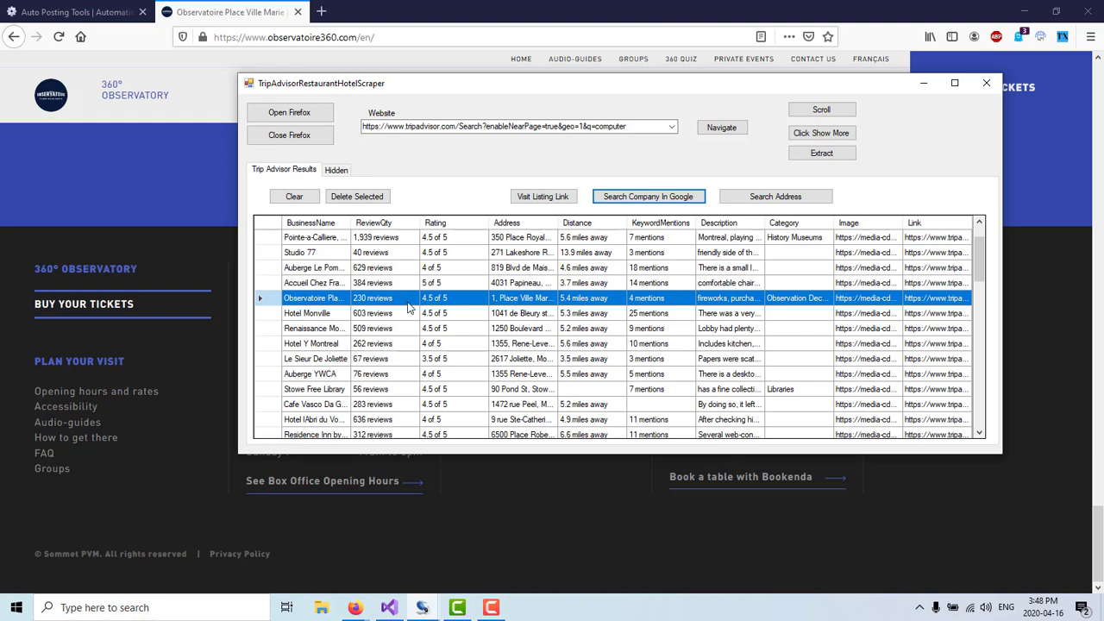
pyautogui.scroll(-5, 449, 331)
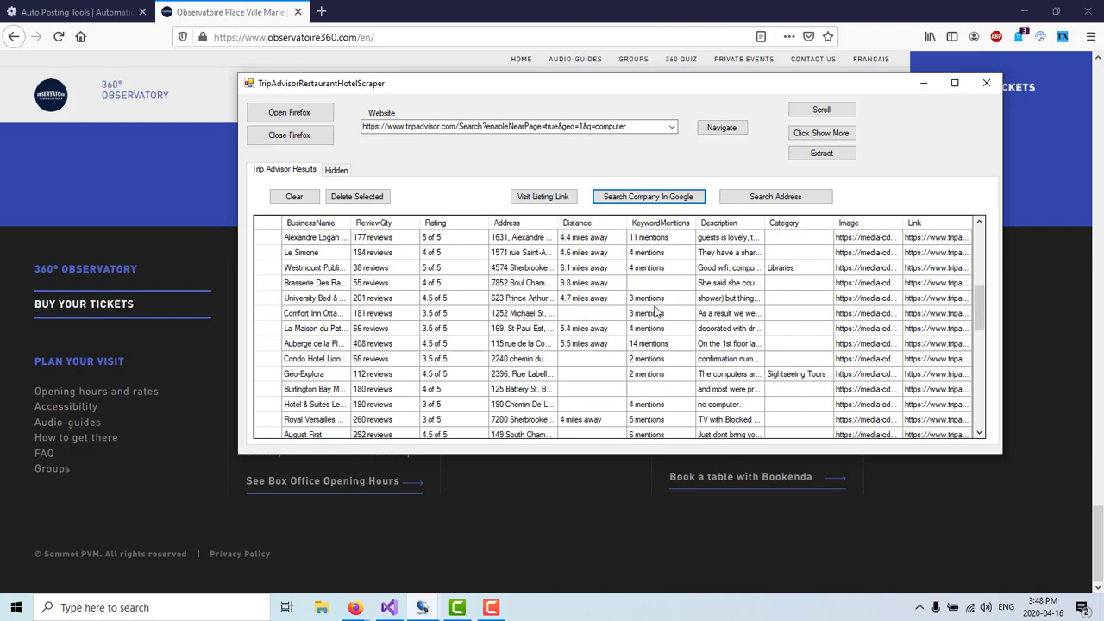
pyautogui.scroll(-8, 450, 319)
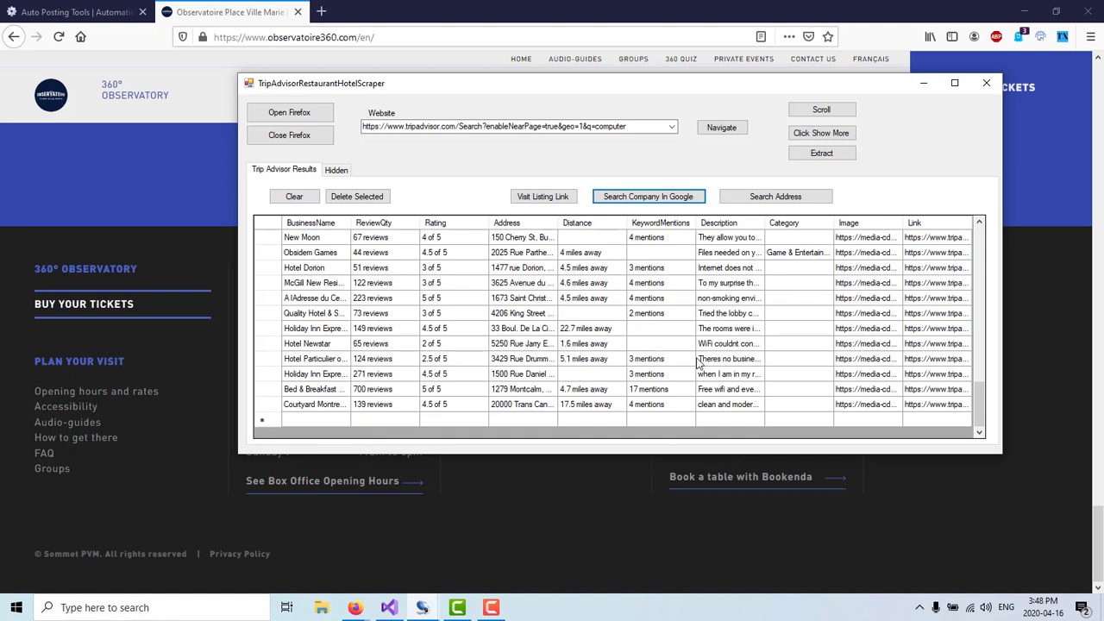
pyautogui.scroll(2, 700, 363)
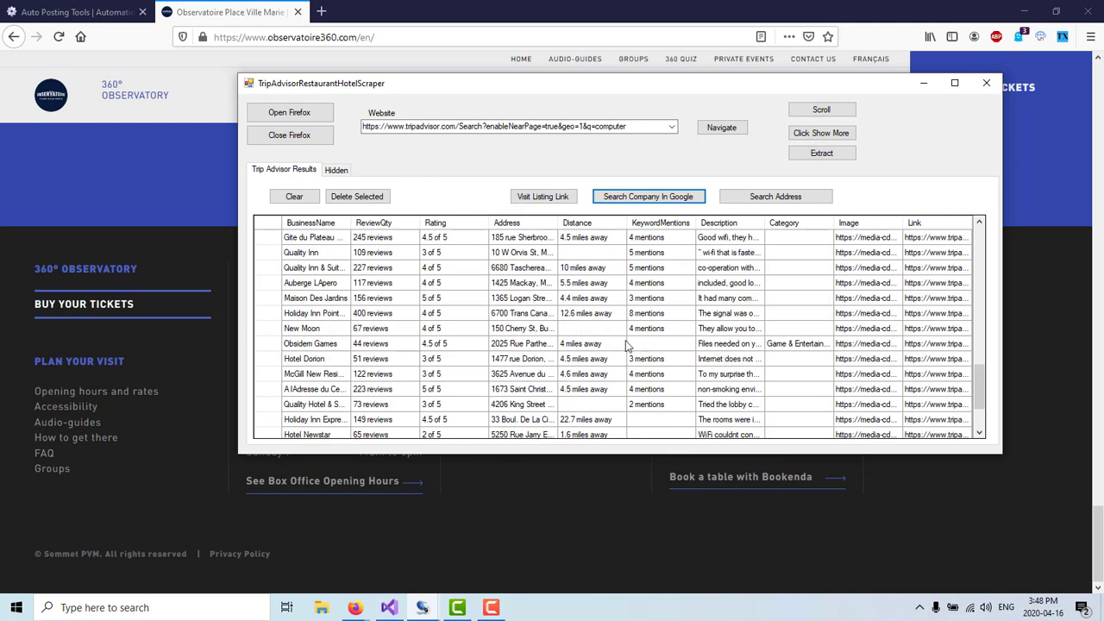
pyautogui.scroll(1, 515, 334)
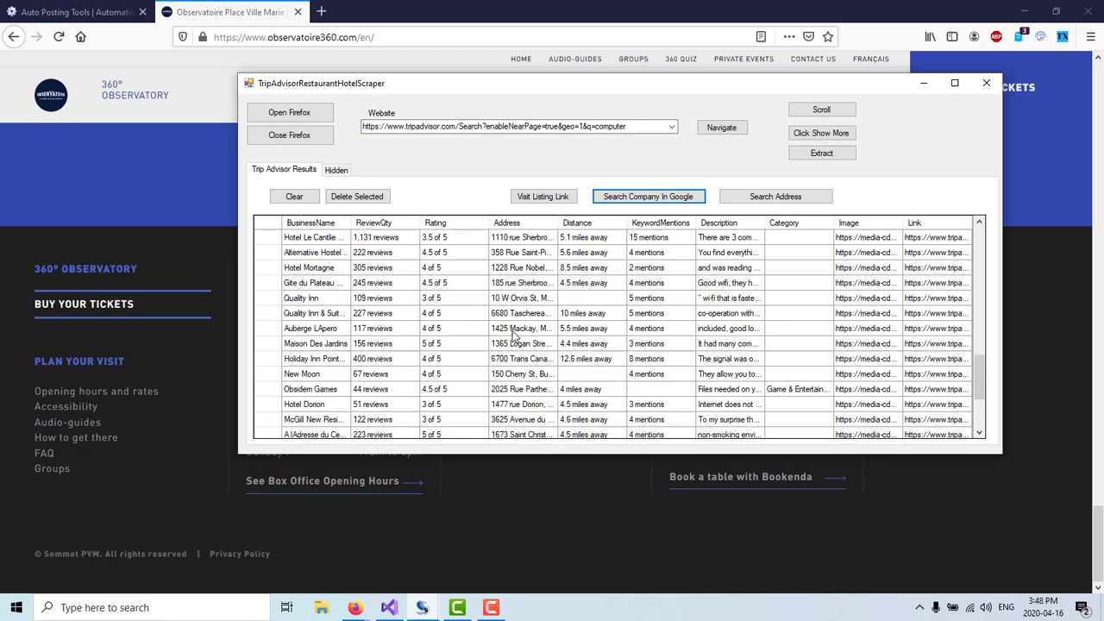